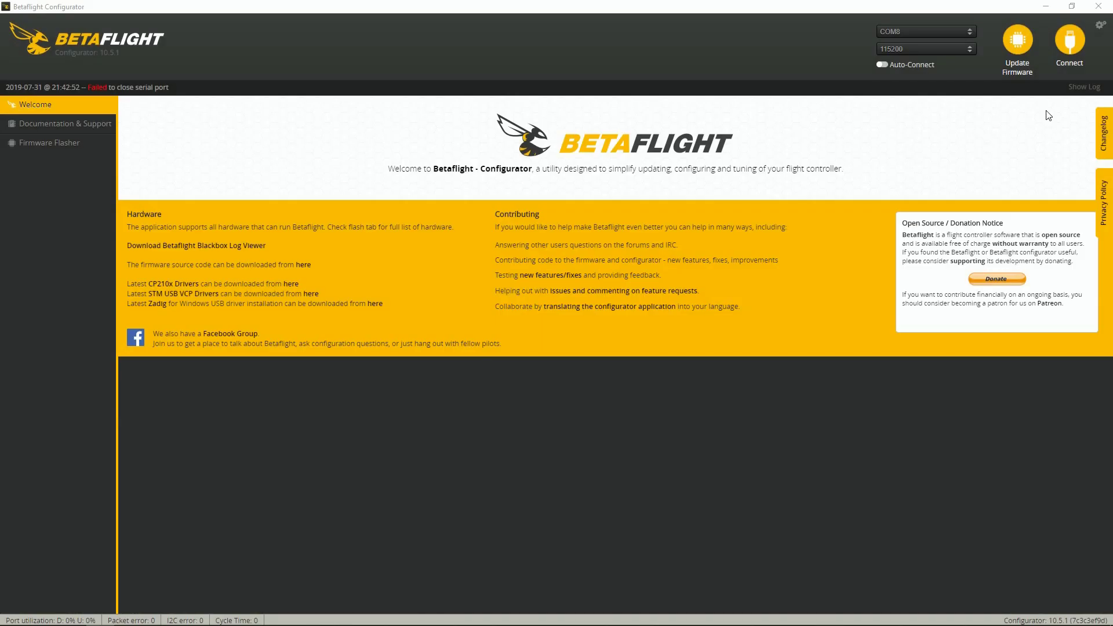
Connect to the flight controller, turn on Expert Mode and make it permanently enabled
left_click(1070, 46)
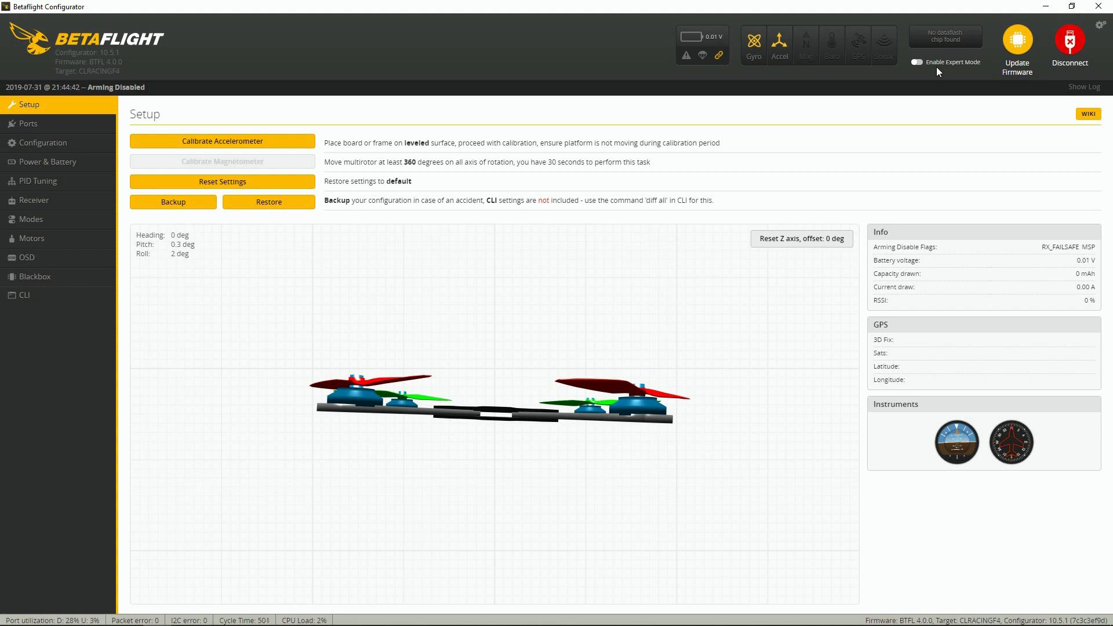
left_click(916, 63)
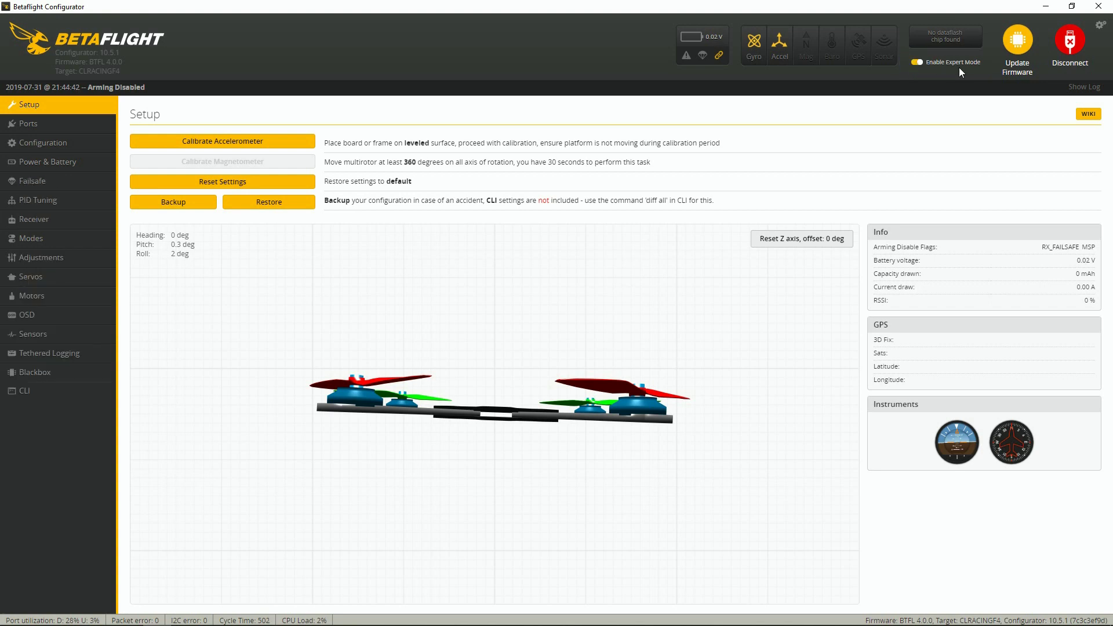
left_click(1101, 26)
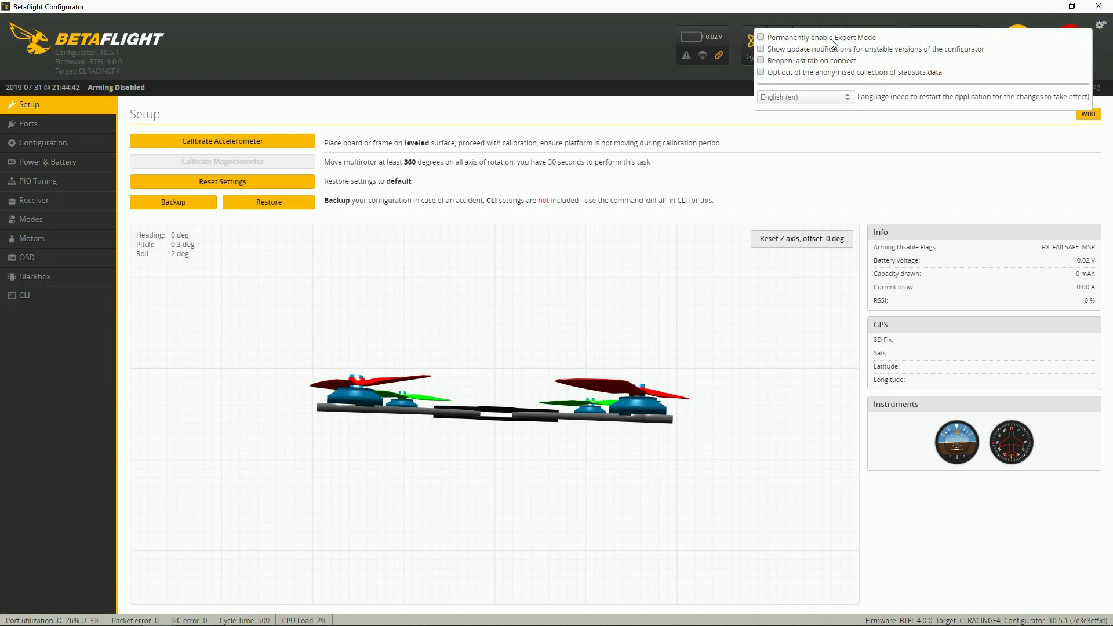
left_click(761, 37)
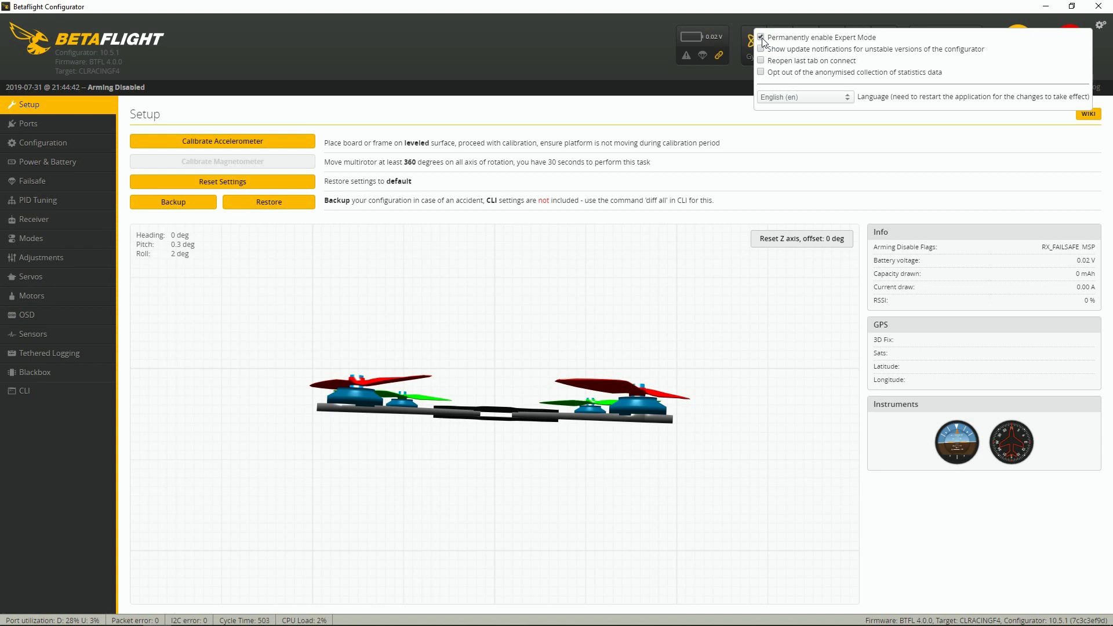
left_click(643, 58)
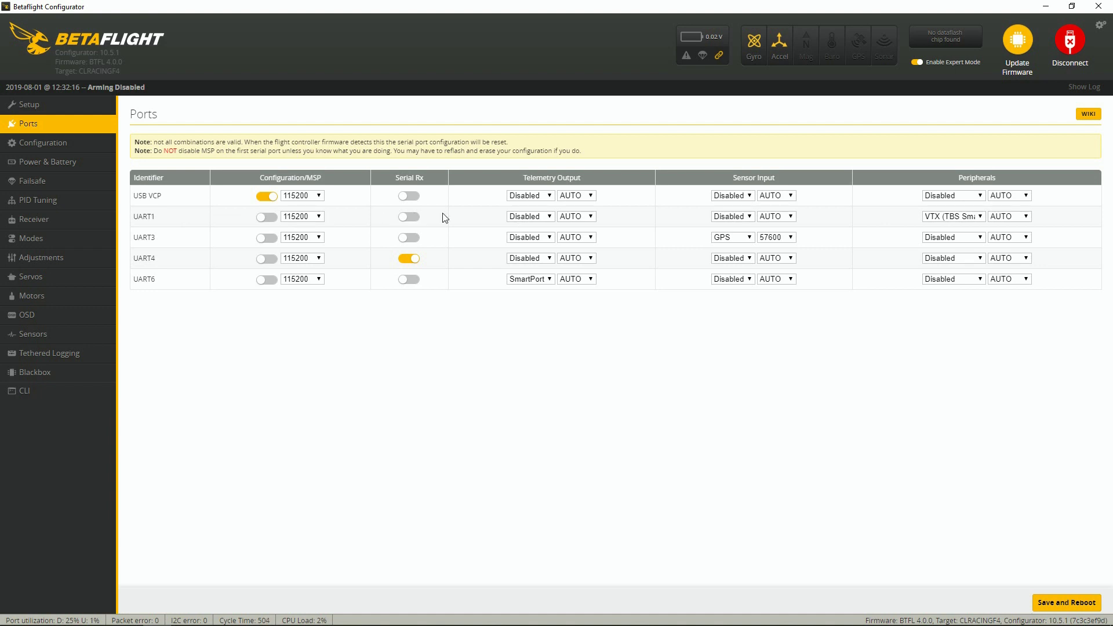
Review the peripheral choices for UART1 and the telemetry output choices for UART6 in the port settings
left_click(941, 218)
left_click(940, 219)
left_click(520, 280)
left_click(522, 284)
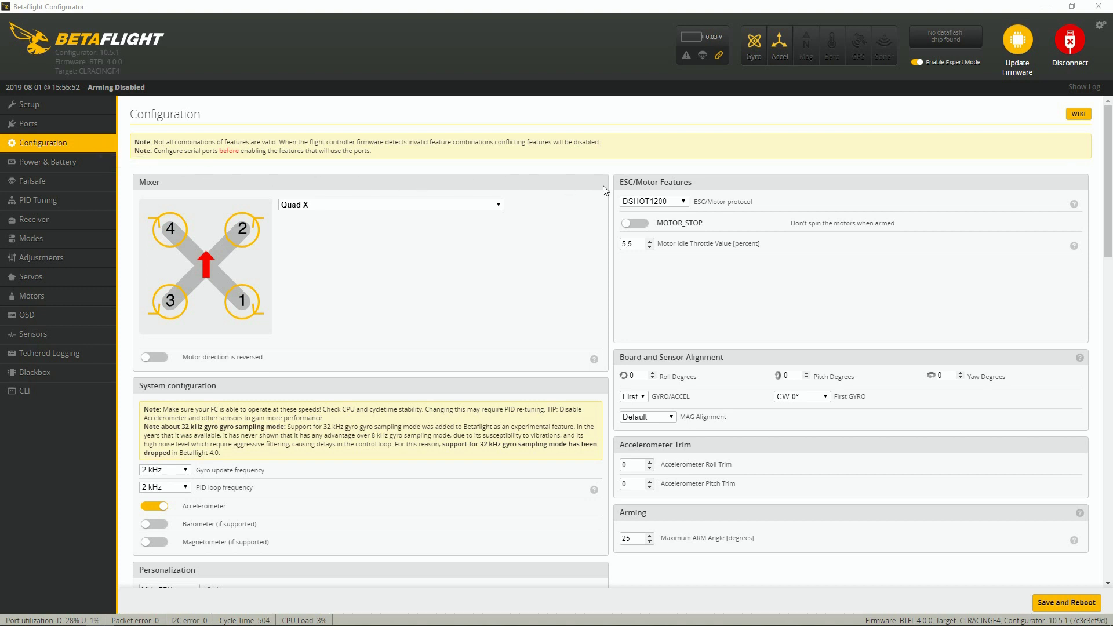
Set the ESC/Motor protocol to DSHOT600 in the ESC/Motor Features configuration
left_click_drag(621, 181, 699, 182)
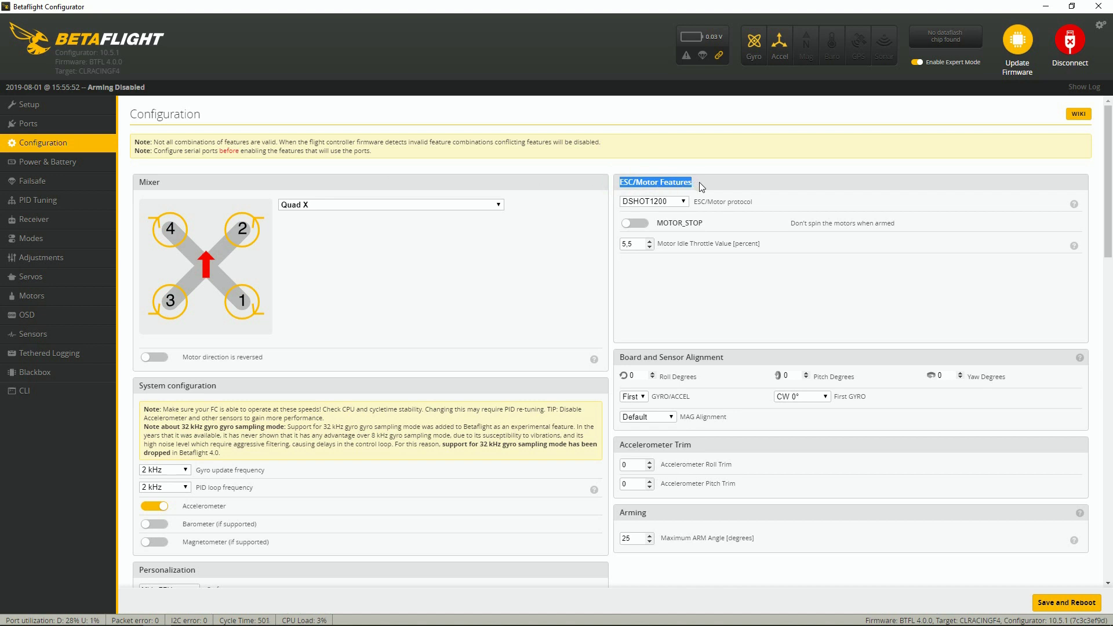
left_click(699, 182)
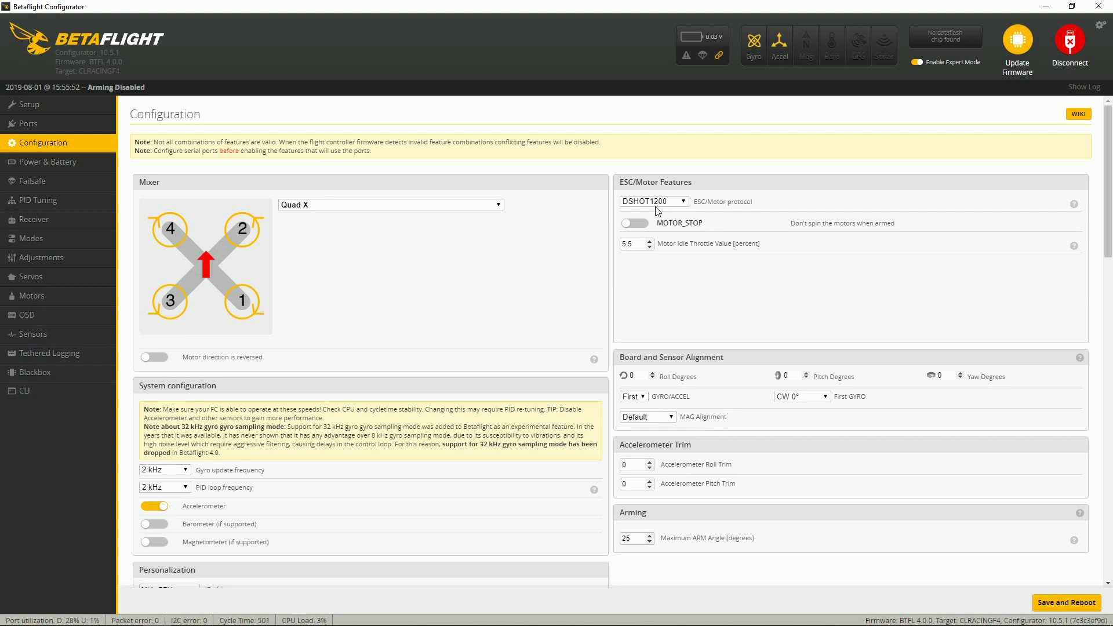
left_click(685, 203)
left_click(655, 279)
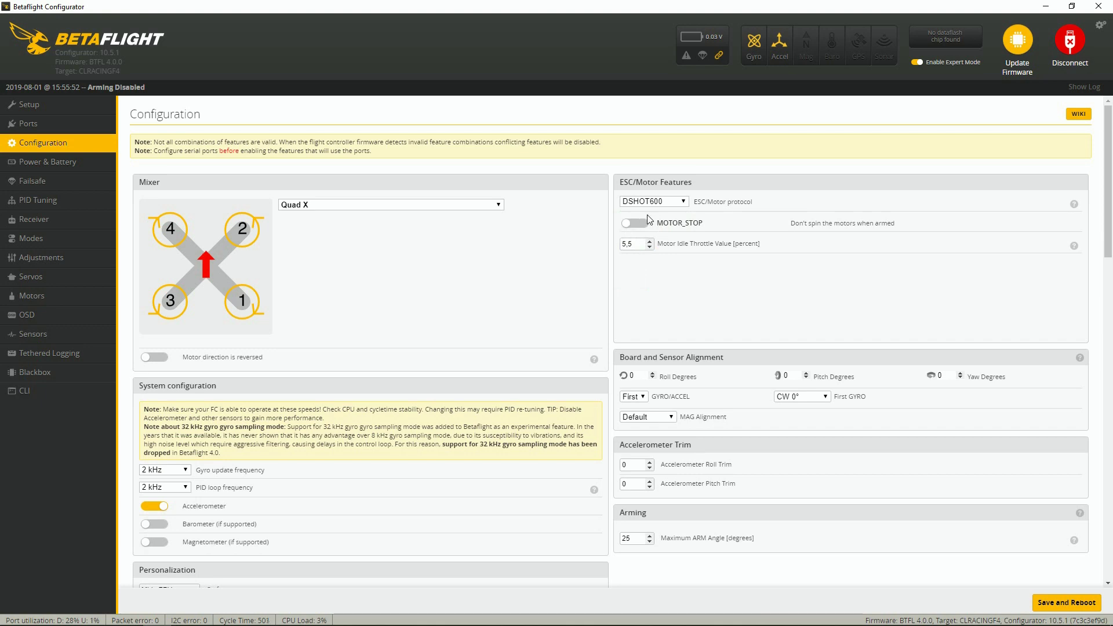
Set both the gyro update frequency and the PID loop frequency to 8 kHz in the system configuration
scroll(640, 263, "down", 4)
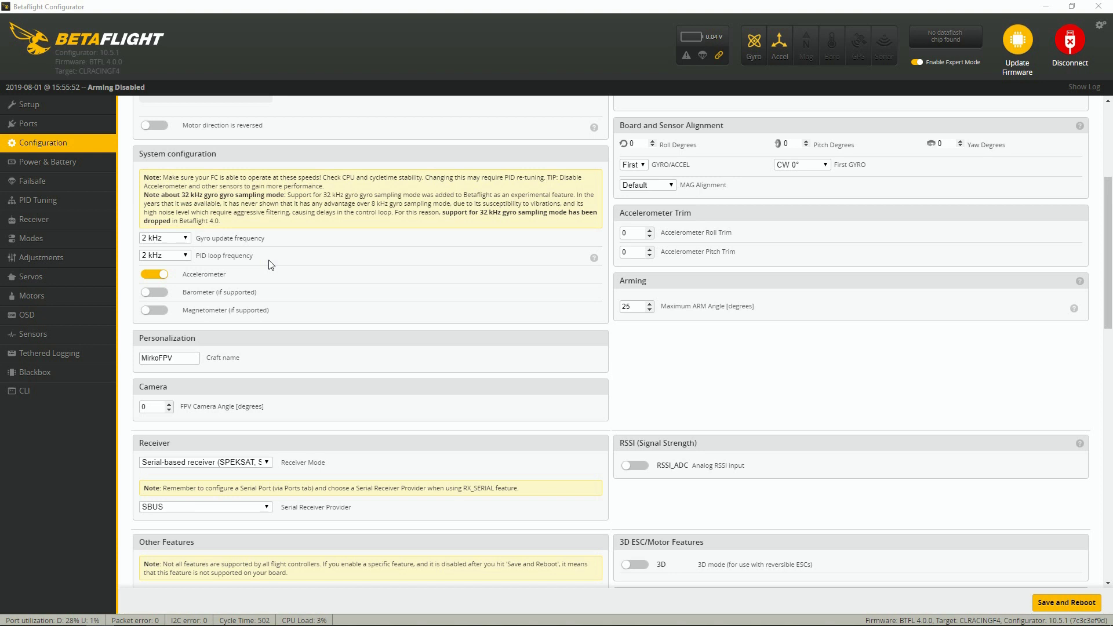
left_click(186, 238)
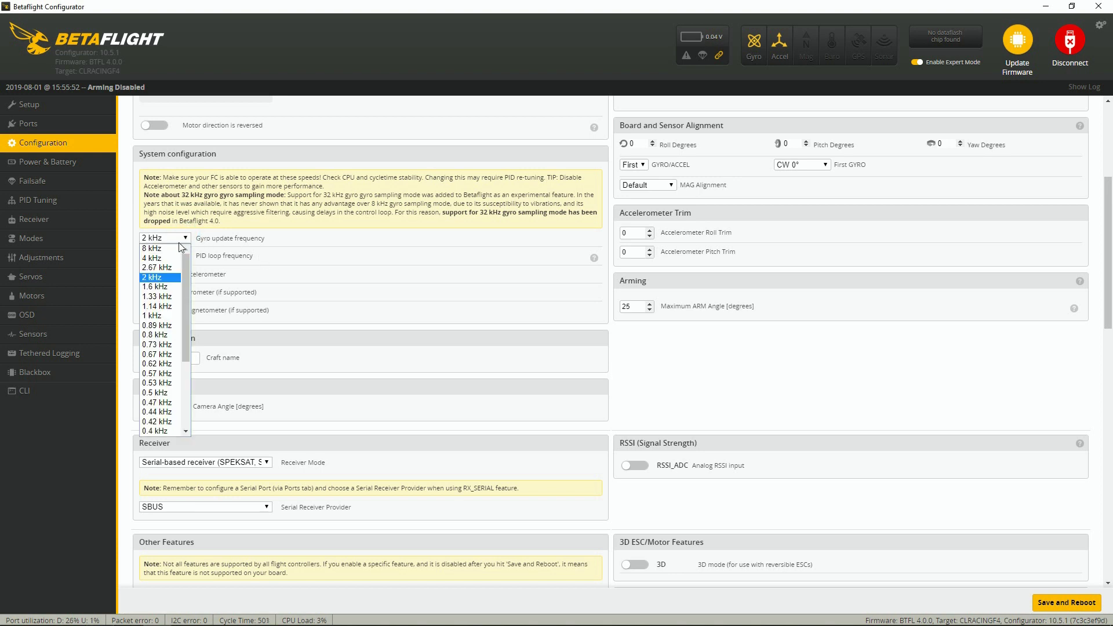
left_click(173, 248)
left_click(172, 256)
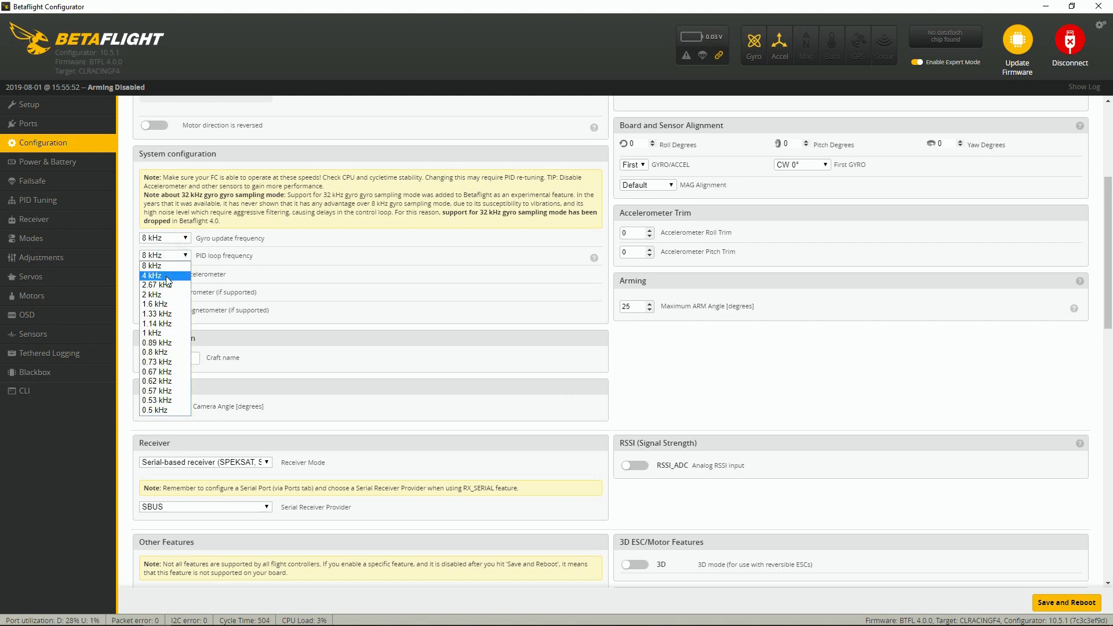
left_click(168, 275)
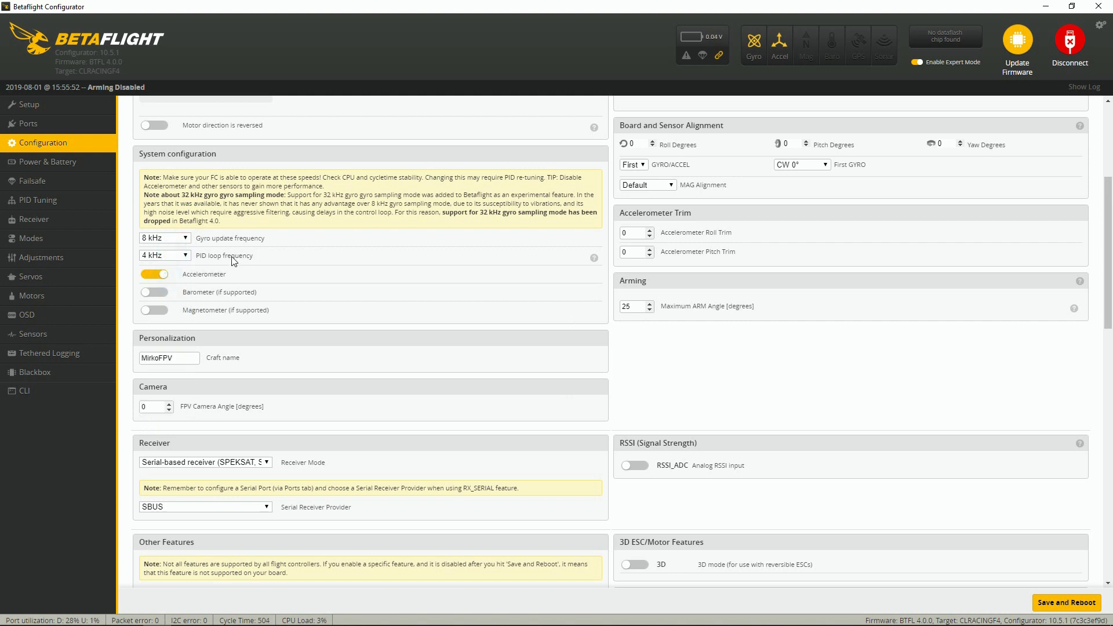
left_click(184, 256)
left_click(179, 267)
Check the receiver mode choice and set the serial receiver provider to FrSky FPort
scroll(270, 244, "down", 2)
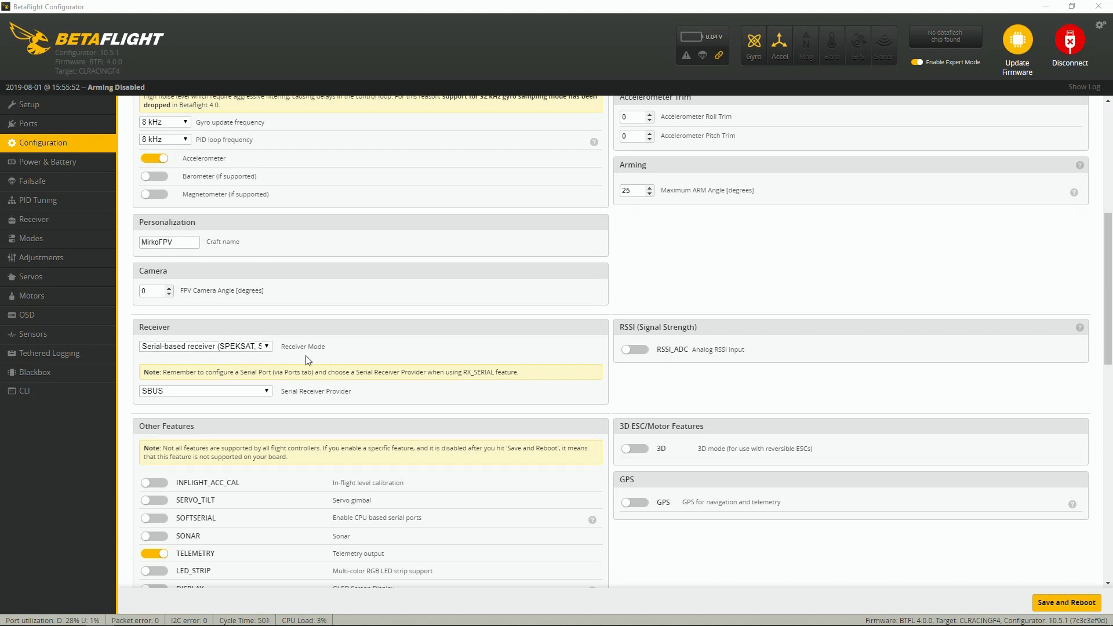
left_click(267, 347)
left_click(267, 348)
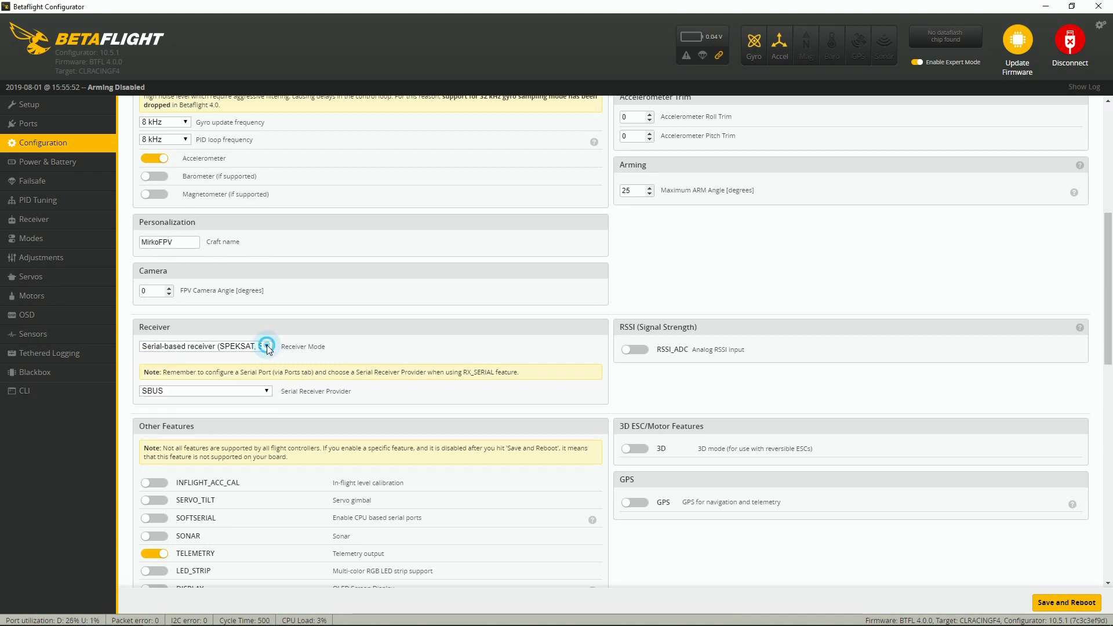
left_click(268, 394)
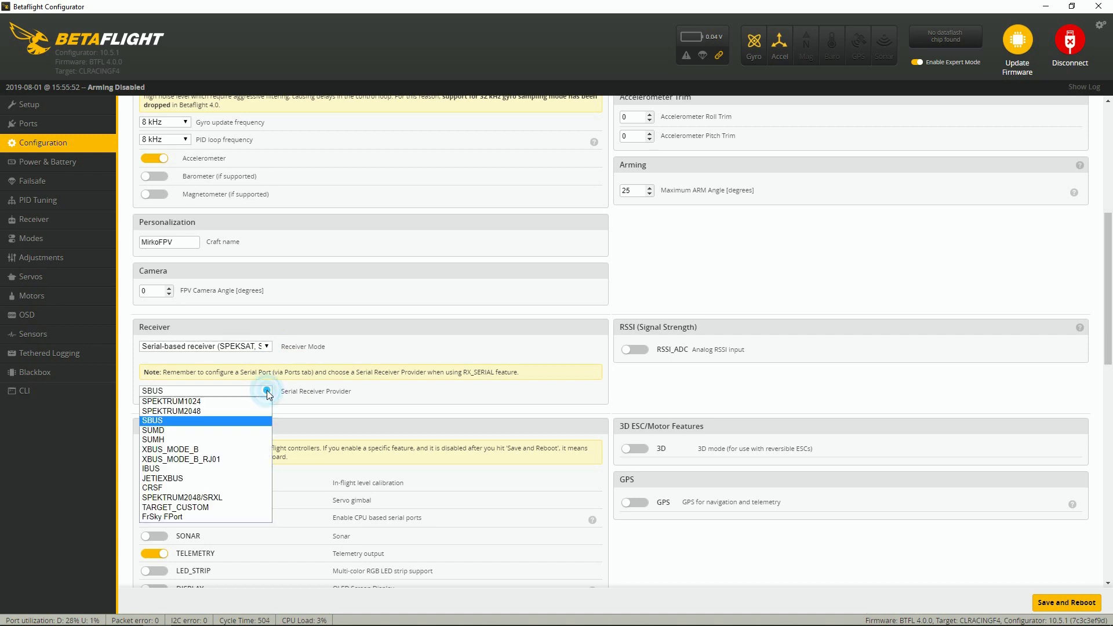
left_click(193, 516)
Review the analog RSSI_ADC input option and the GPS section of the configuration
scroll(638, 207, "down", 3)
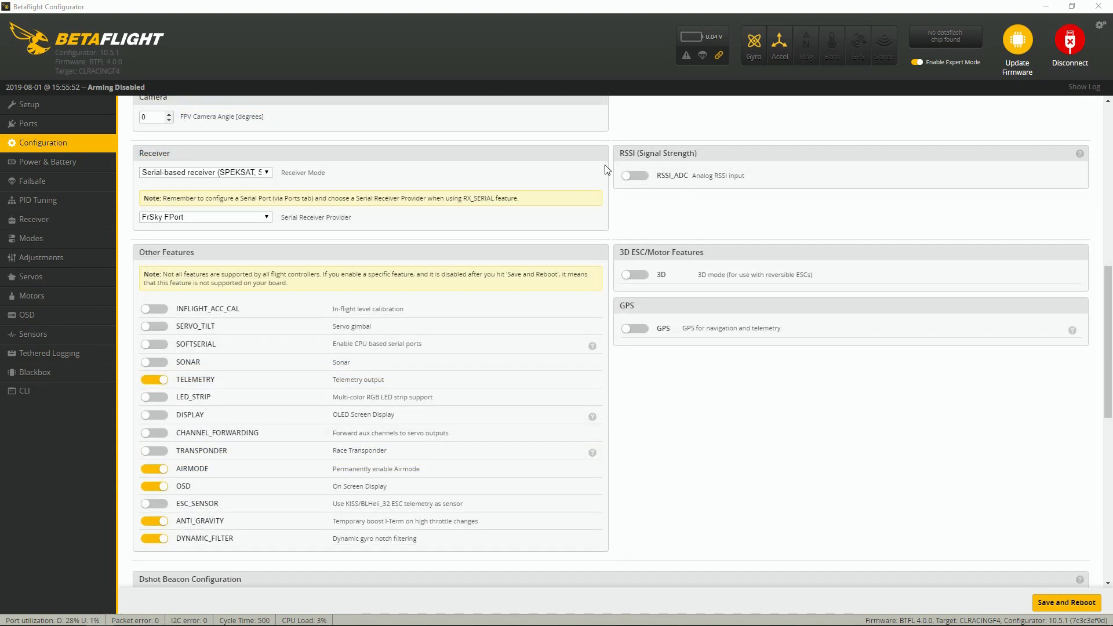
left_click_drag(657, 175, 741, 173)
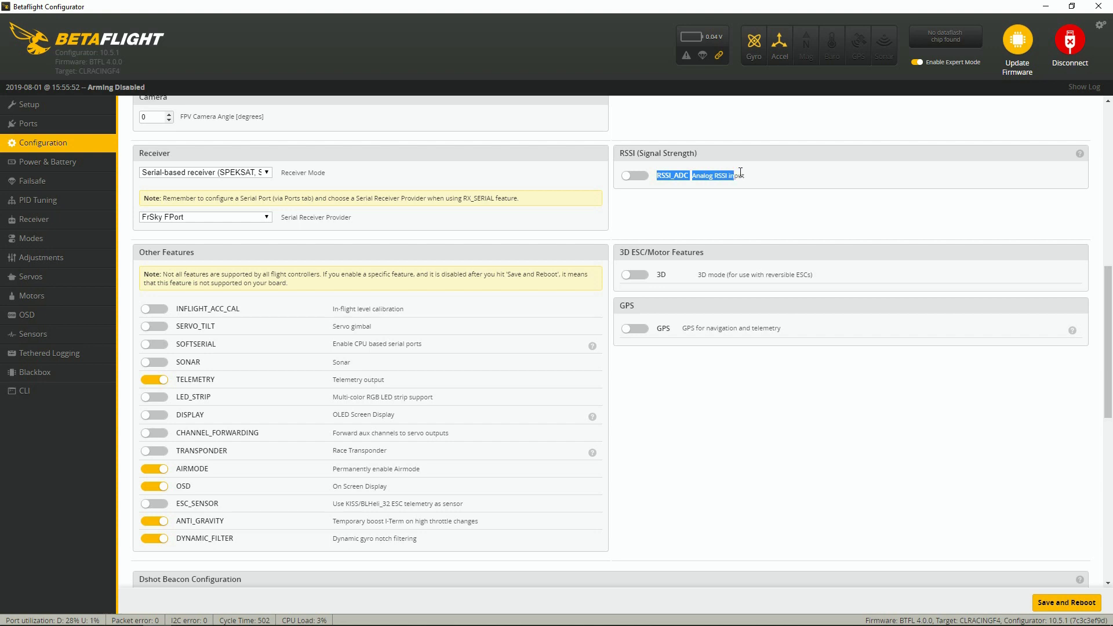
left_click(681, 199)
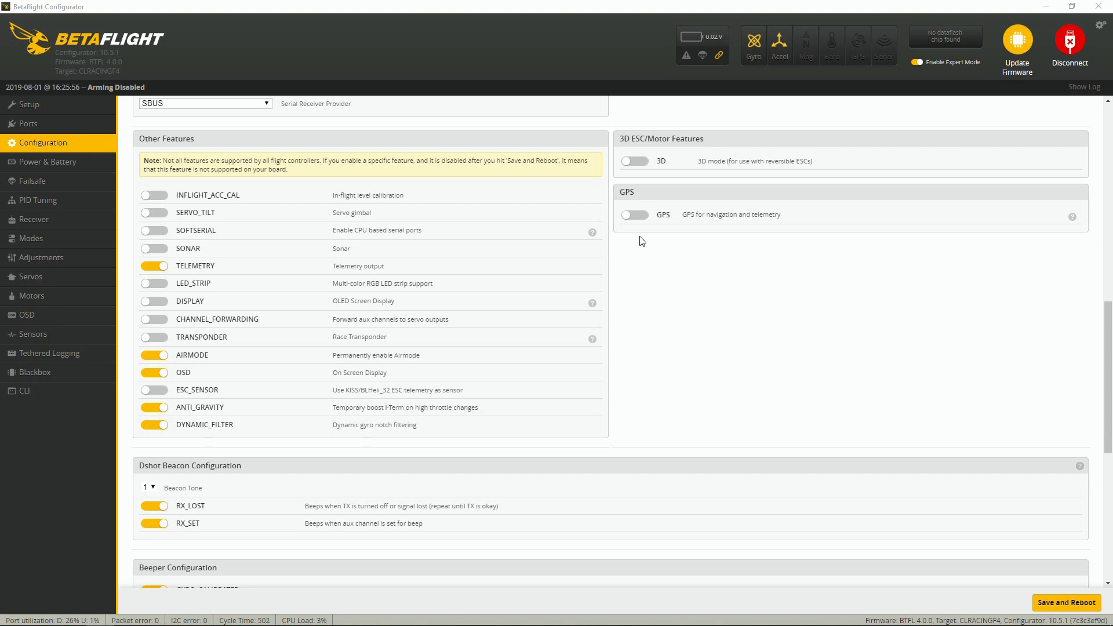
left_click_drag(618, 192, 634, 193)
left_click(635, 245)
Turn the Dshot beacon beeps RX_SET and RX_LOST off and back on
scroll(156, 429, "down", 5)
left_click_drag(139, 176, 239, 176)
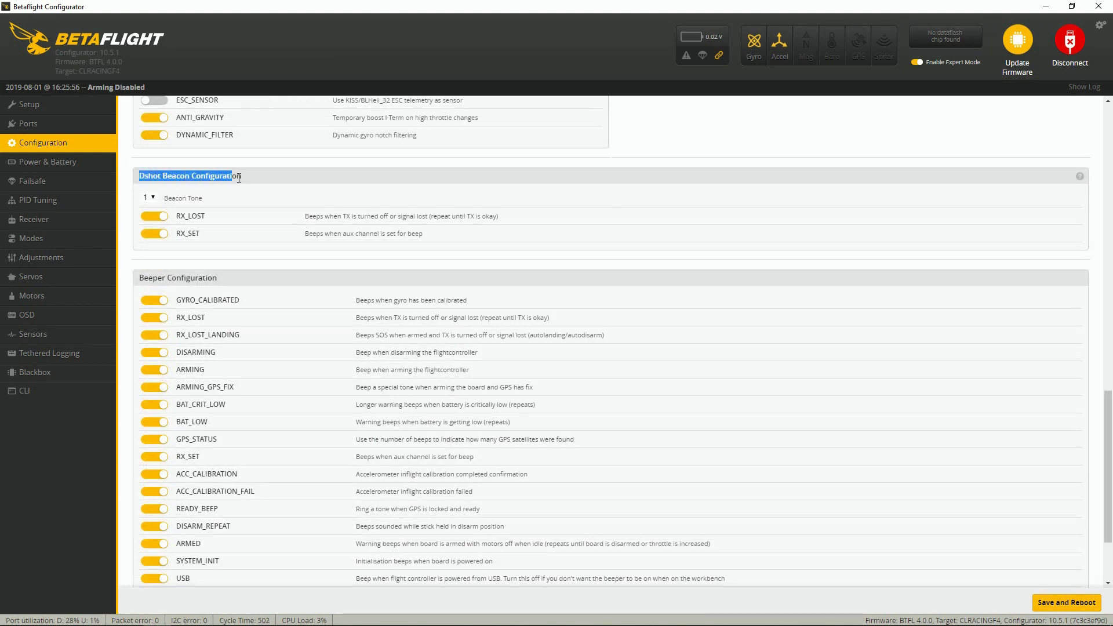
left_click(158, 245)
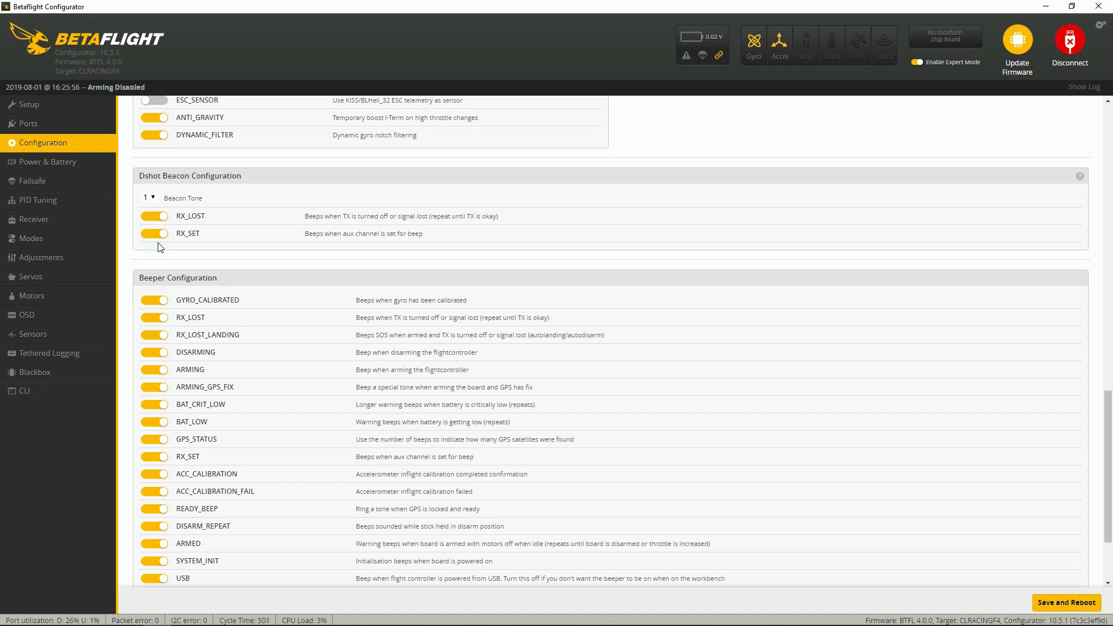
left_click(155, 234)
left_click(156, 217)
left_click(156, 234)
left_click(156, 216)
Save the configuration settings and reboot the flight controller
scroll(155, 249, "down", 1)
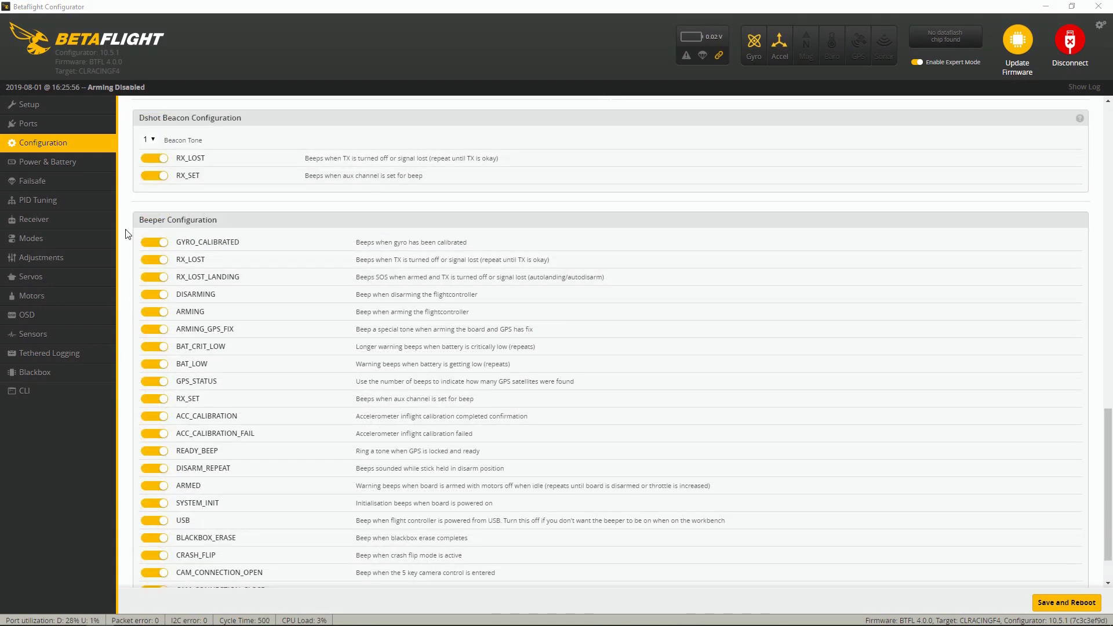
left_click(1056, 604)
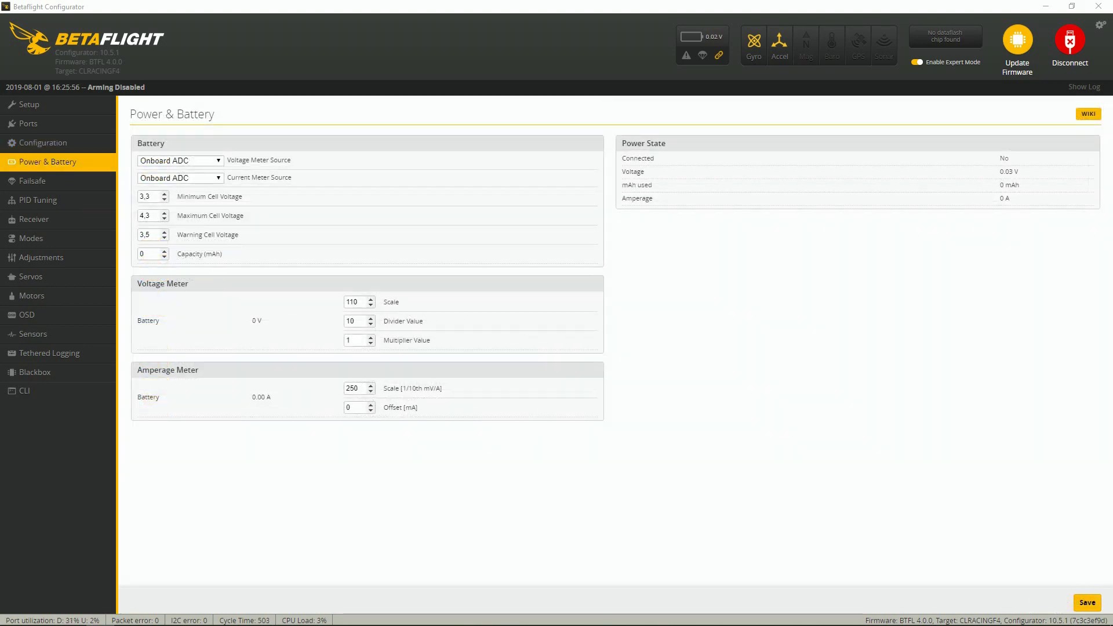
Review the GPS Rescue option in the failsafe procedures and the RC Rate column in the PID tuning settings
left_click(99, 184)
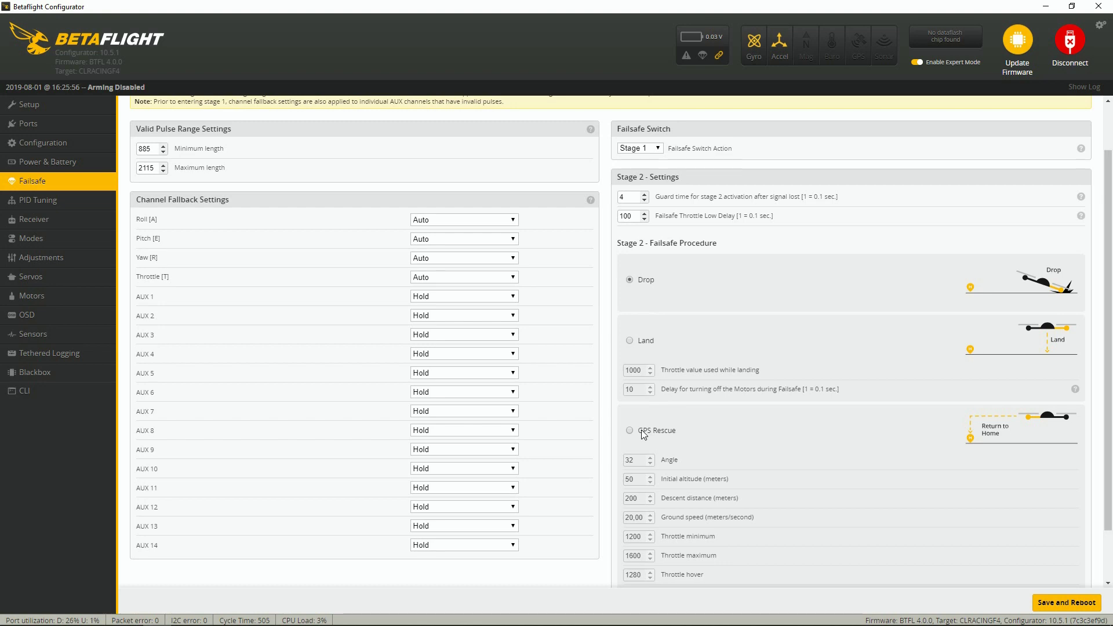
left_click_drag(642, 433, 684, 436)
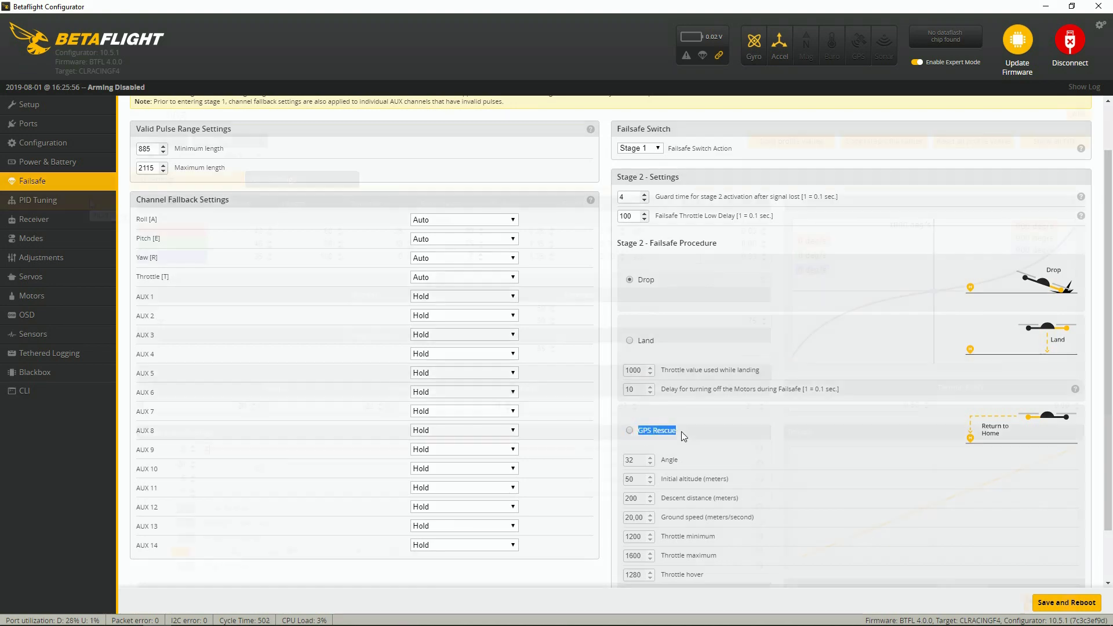
left_click(89, 200)
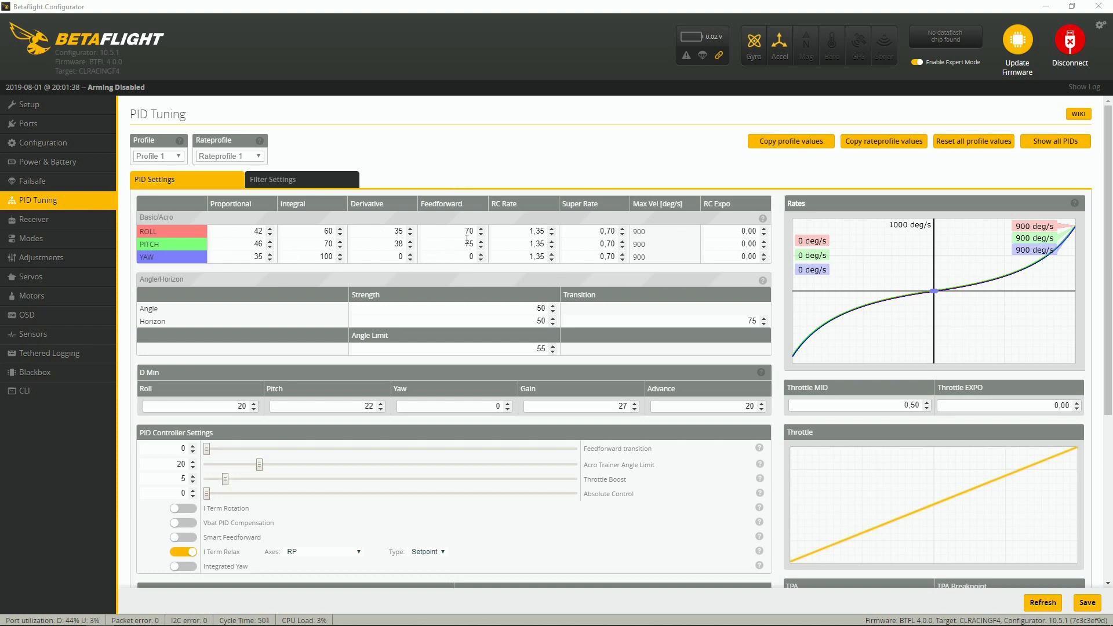
left_click_drag(491, 204, 520, 210)
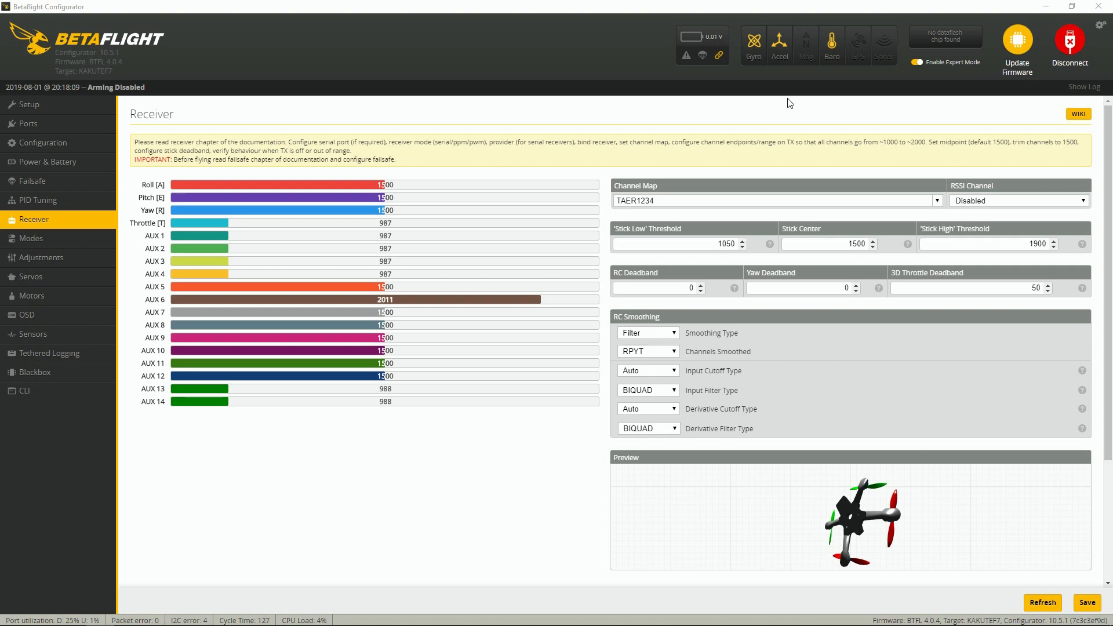
Set the receiver's channel map to AETR1234 and its RSSI channel to AUX 6
left_click(938, 200)
left_click(690, 220)
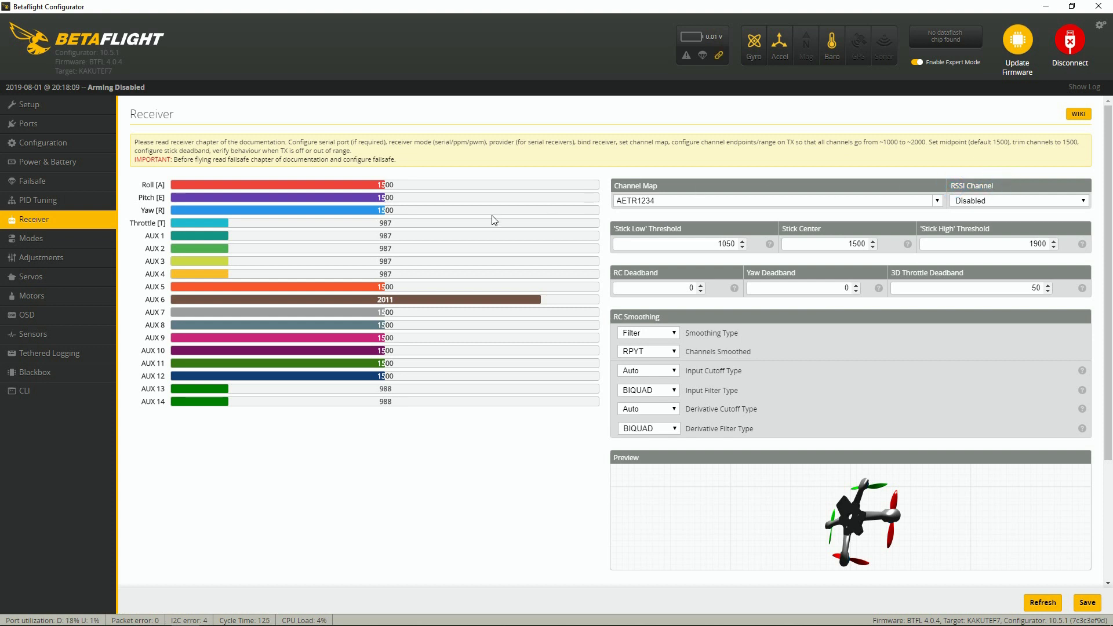
triple_click(150, 299)
left_click(994, 200)
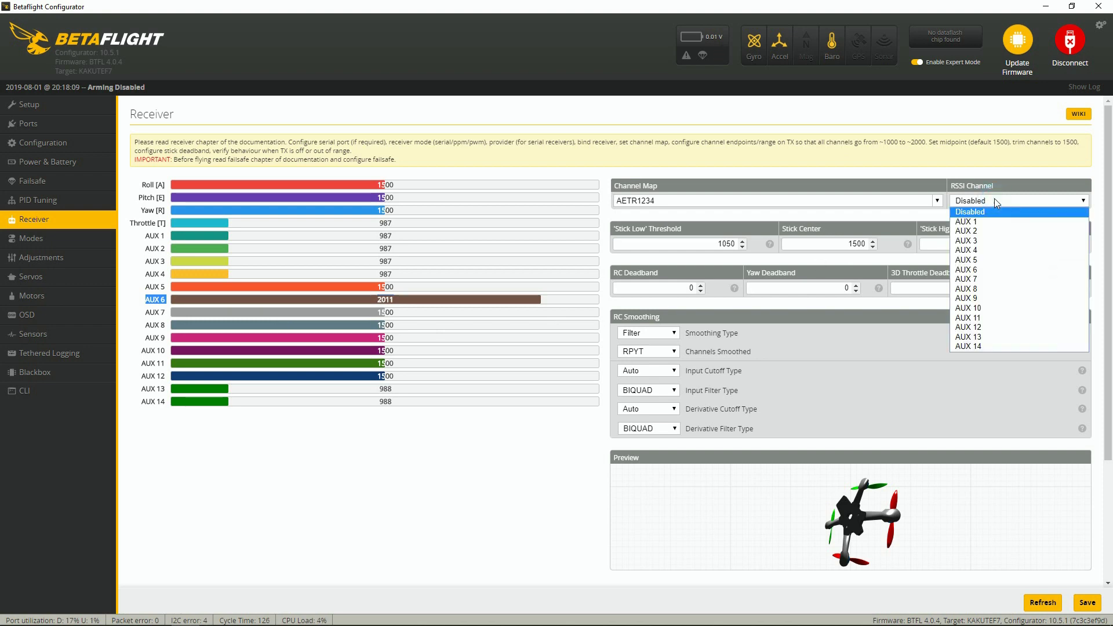
left_click(980, 268)
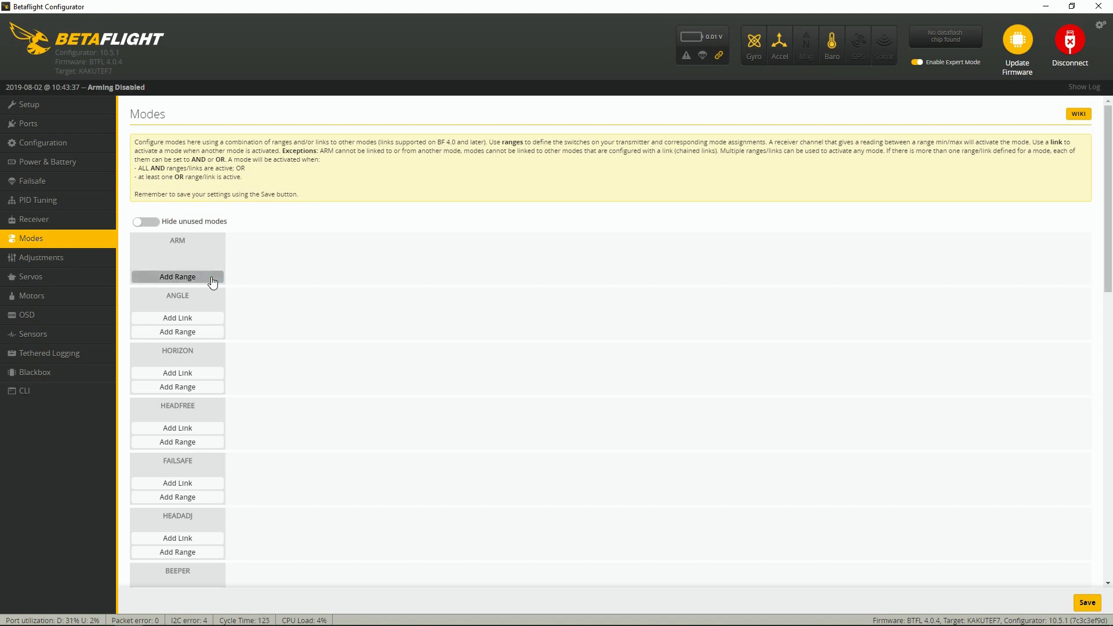
Add an ARM mode range on AUX 4 and set it from 1700 to 2100
left_click(211, 278)
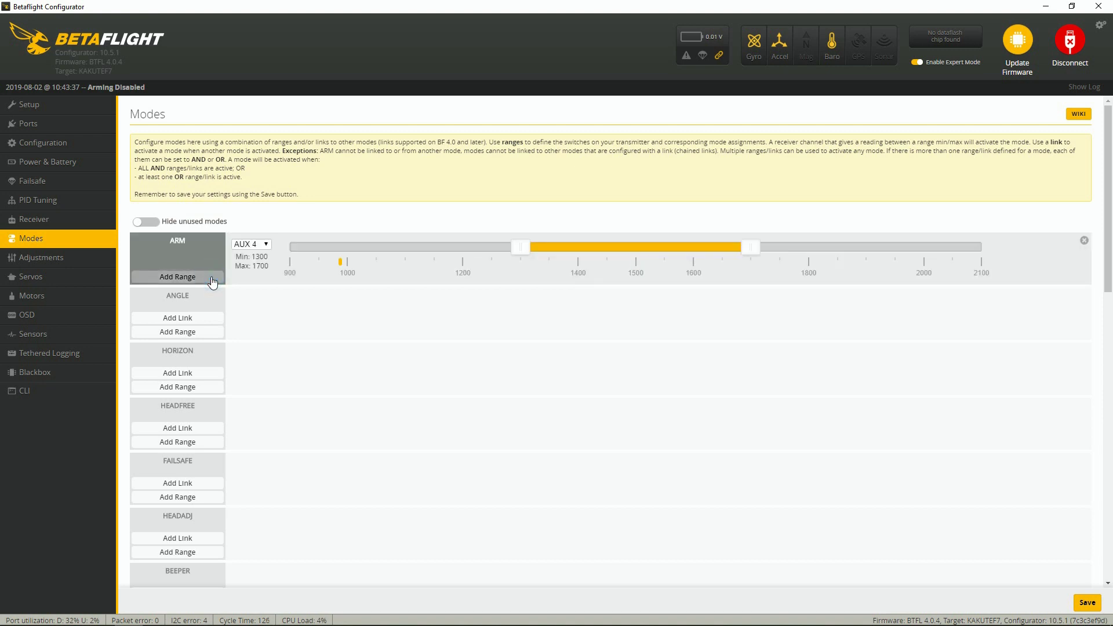
left_click(266, 245)
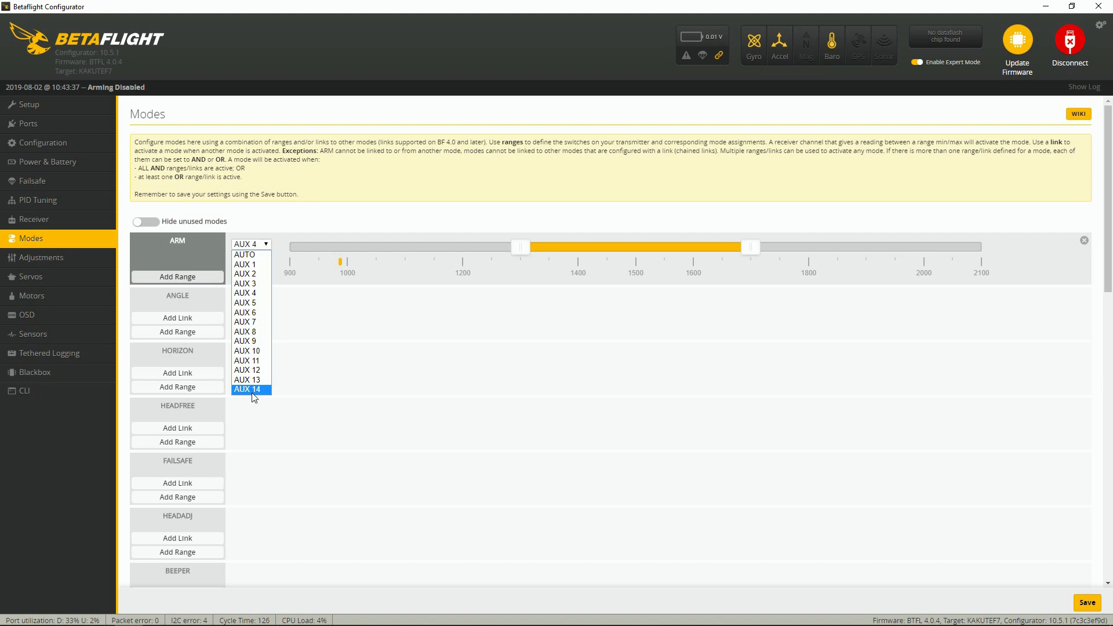
left_click(269, 246)
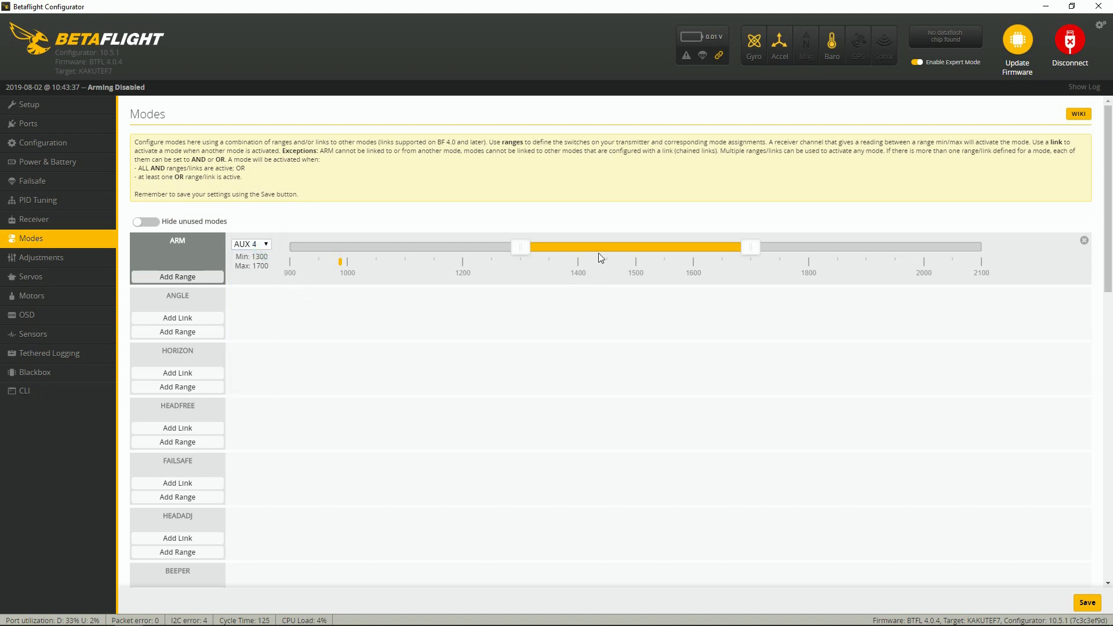
left_click_drag(599, 248, 830, 249)
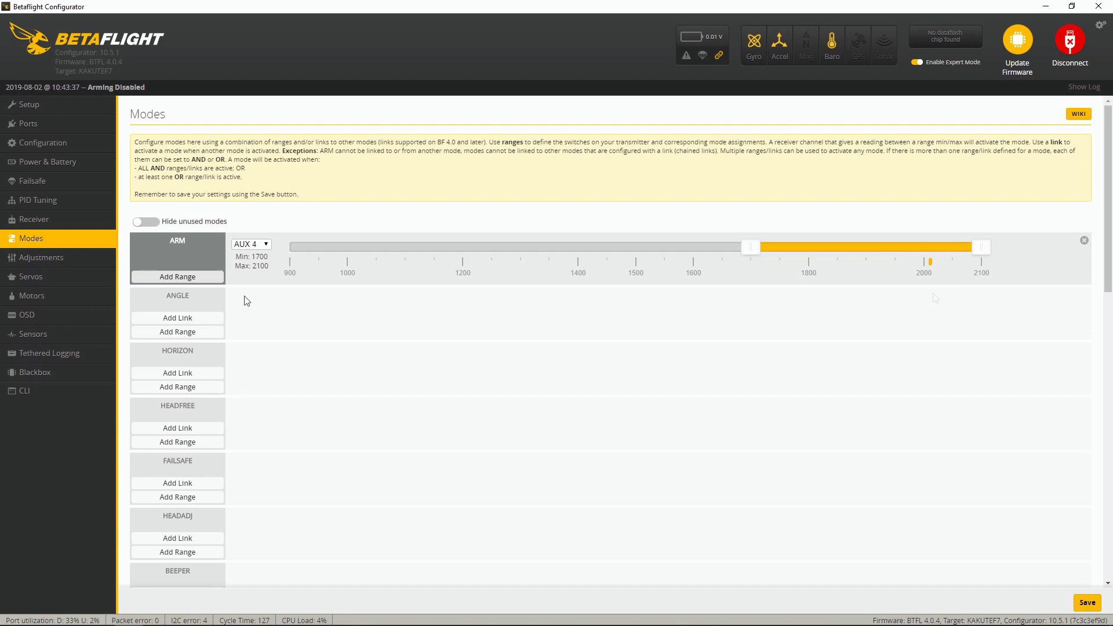
Add an ANGLE mode range on AUX 1 and set it from 900 to 1300
left_click_drag(198, 296, 152, 296)
left_click(203, 333)
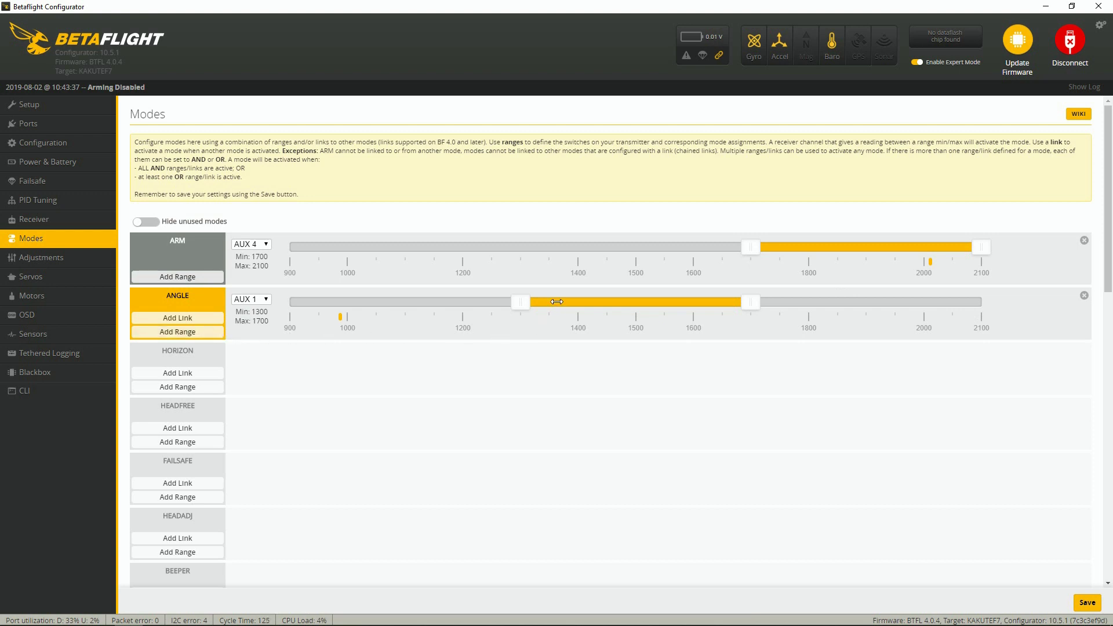
left_click_drag(557, 301, 306, 309)
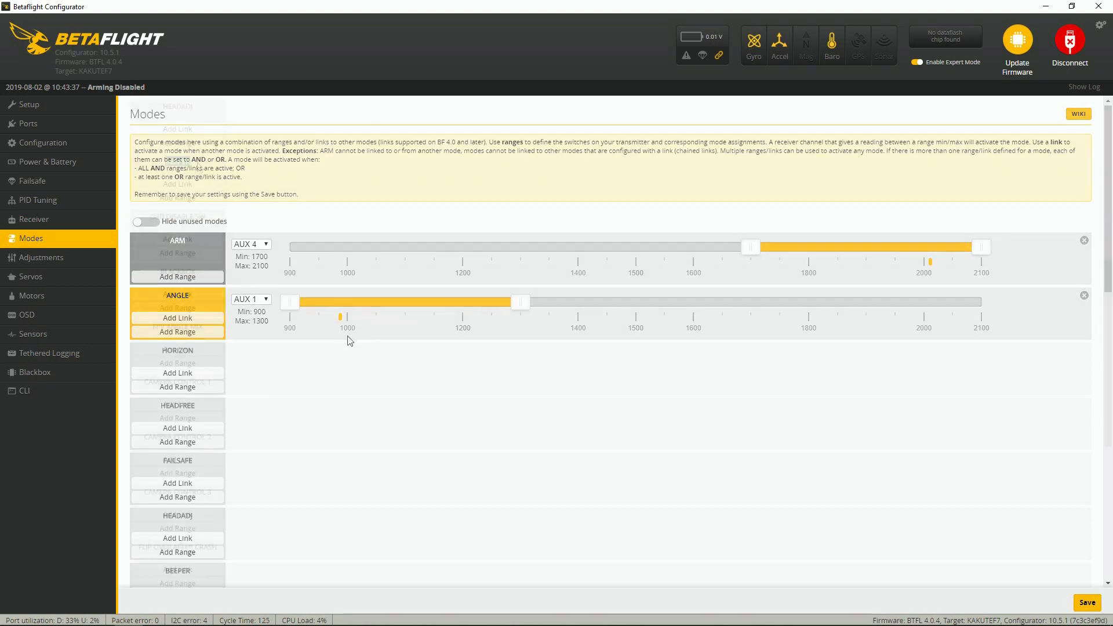
Add a BEEPER mode range on AUX 2 covering 1300 to 1700
scroll(348, 343, "down", 7)
double_click(198, 164)
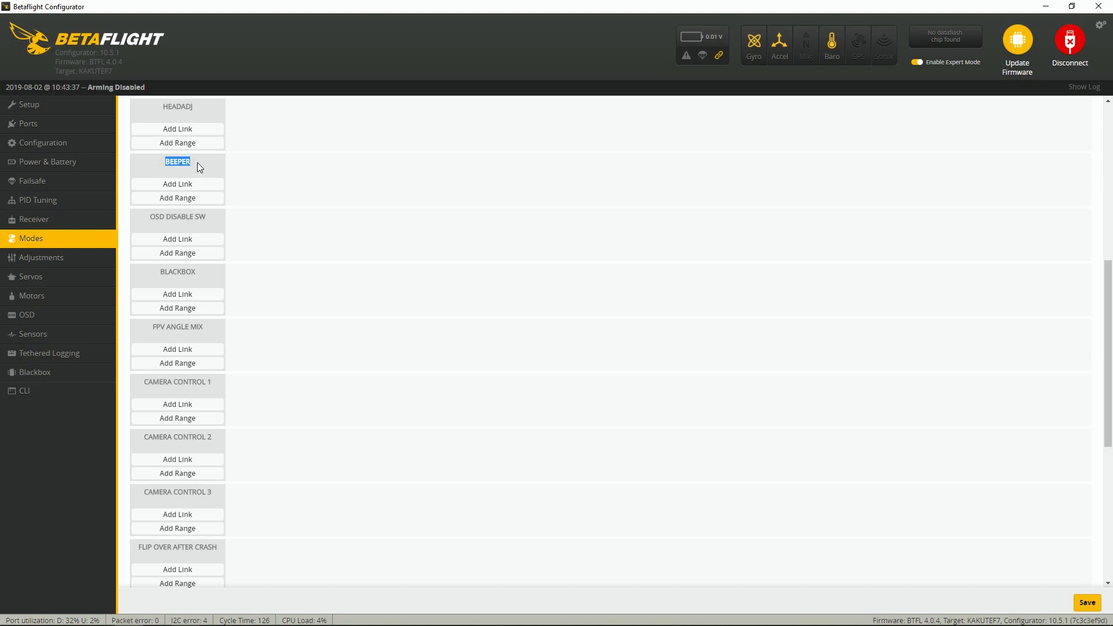
left_click(203, 198)
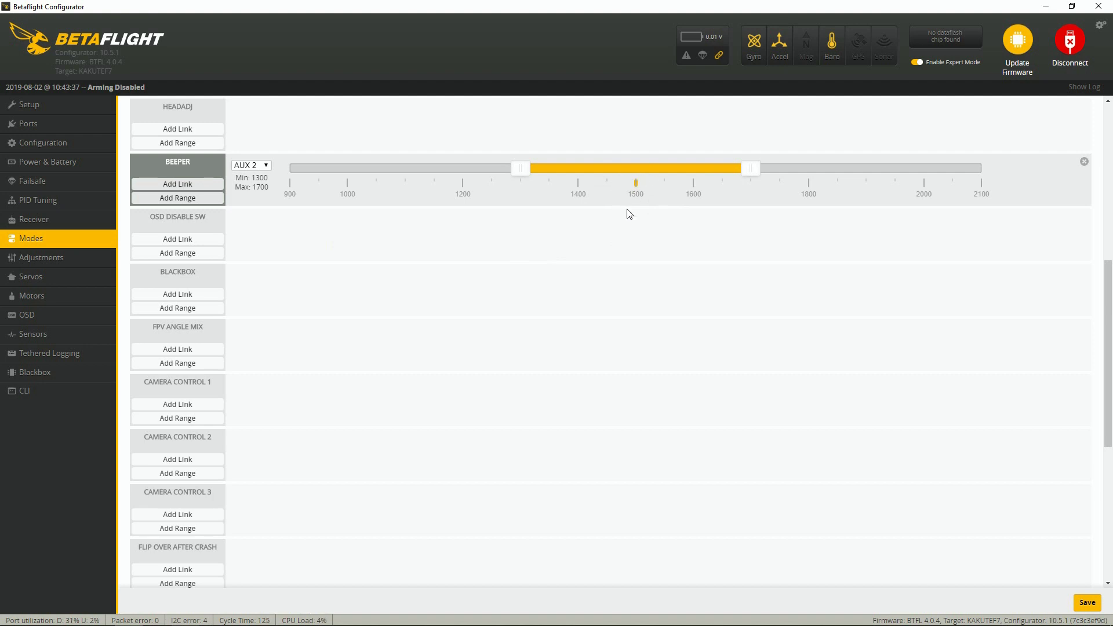
Add AUTO channel ranges from 1300 to 1700 for the FLIP OVER AFTER CRASH and PREARM modes
scroll(267, 219, "down", 6)
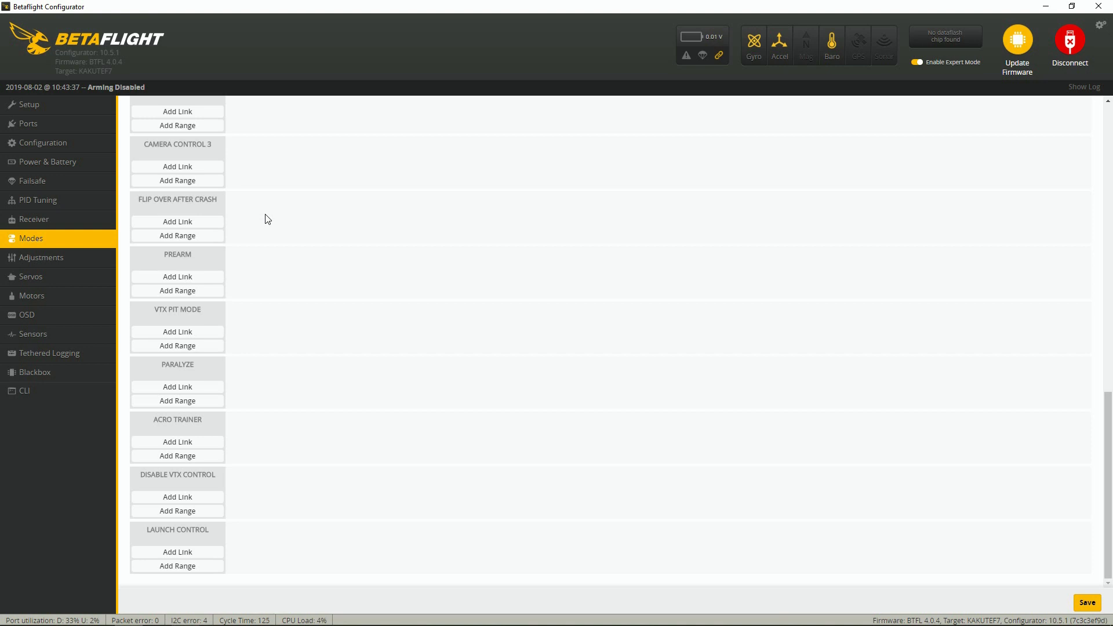
left_click(212, 237)
left_click(210, 291)
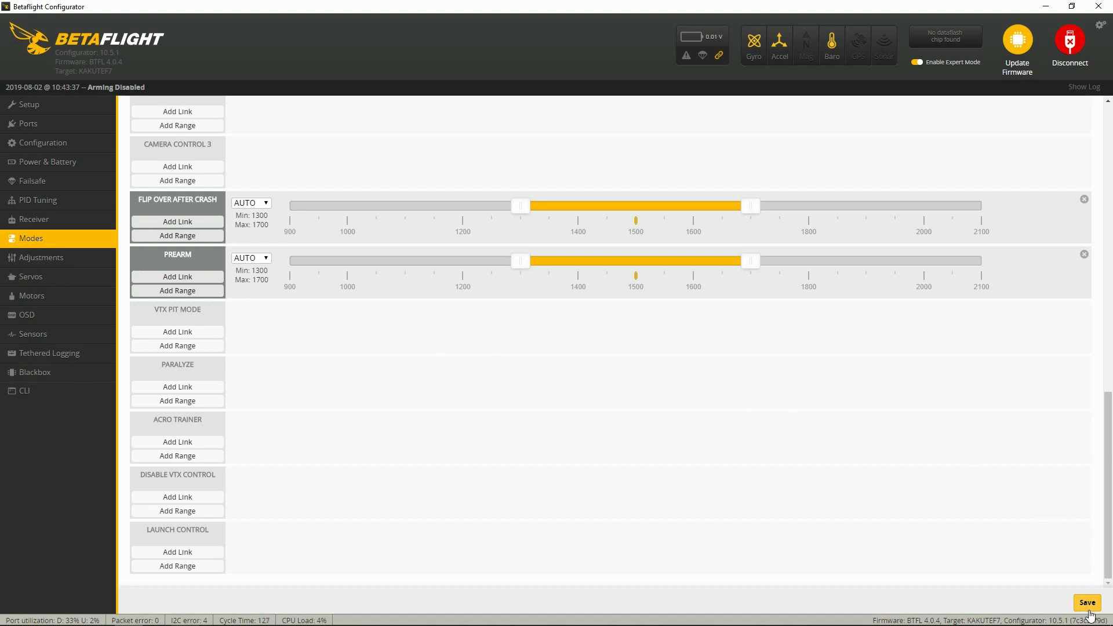
Review the adjustment and servo settings and the propeller removal warning in the motor test notice
left_click(88, 257)
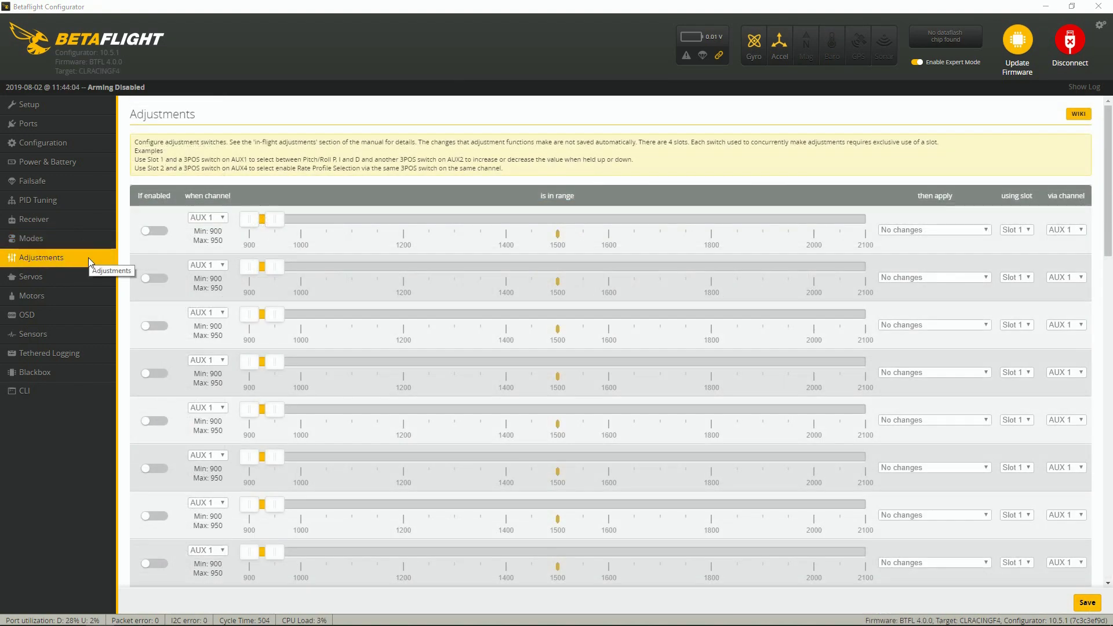
left_click(89, 276)
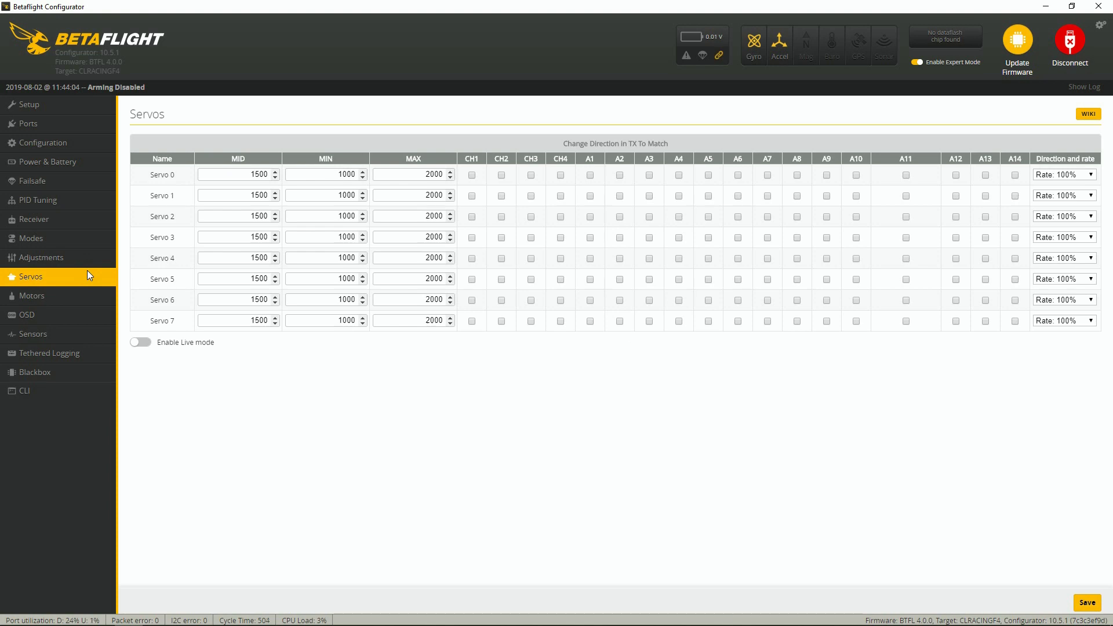
left_click(105, 296)
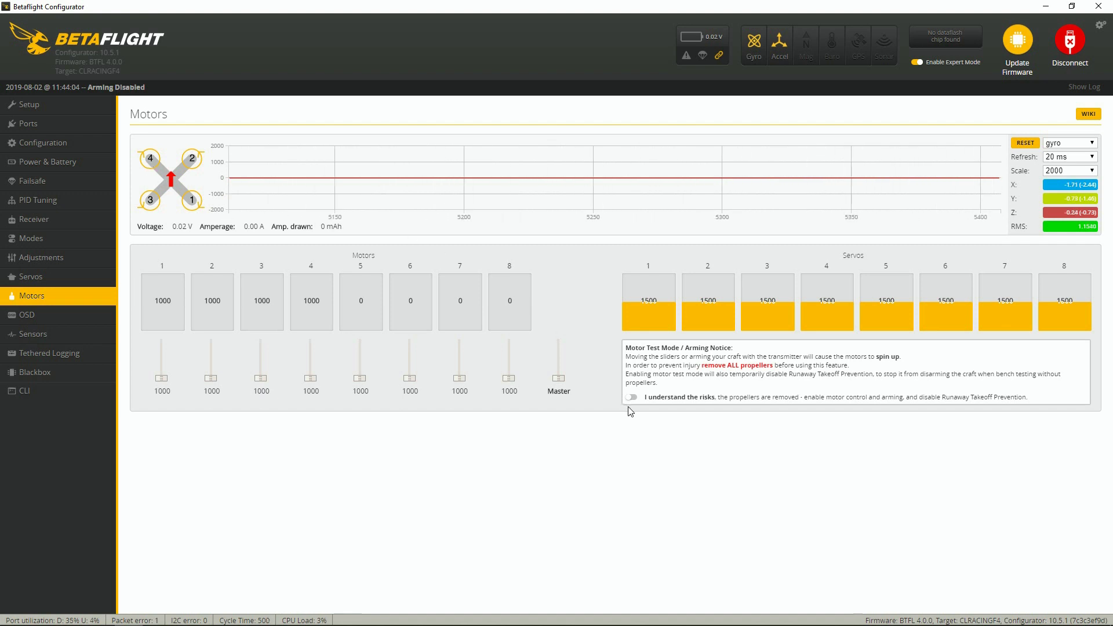
left_click_drag(702, 366, 773, 365)
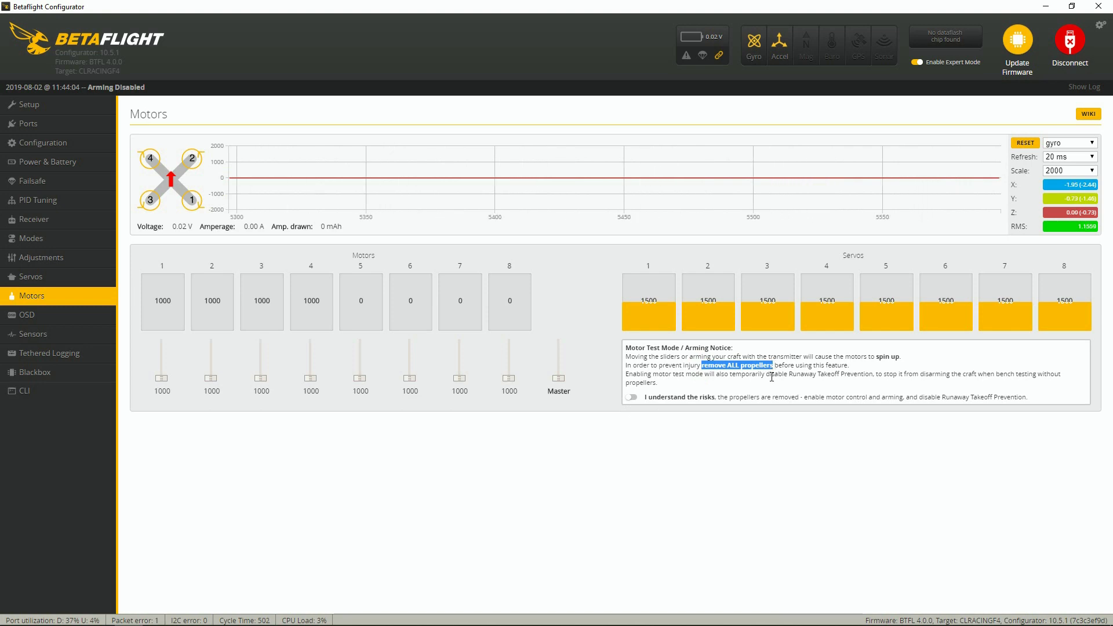
Place the RSSI value and main battery voltage in the upper corners of the OSD preview and upload the Default font
left_click(91, 318)
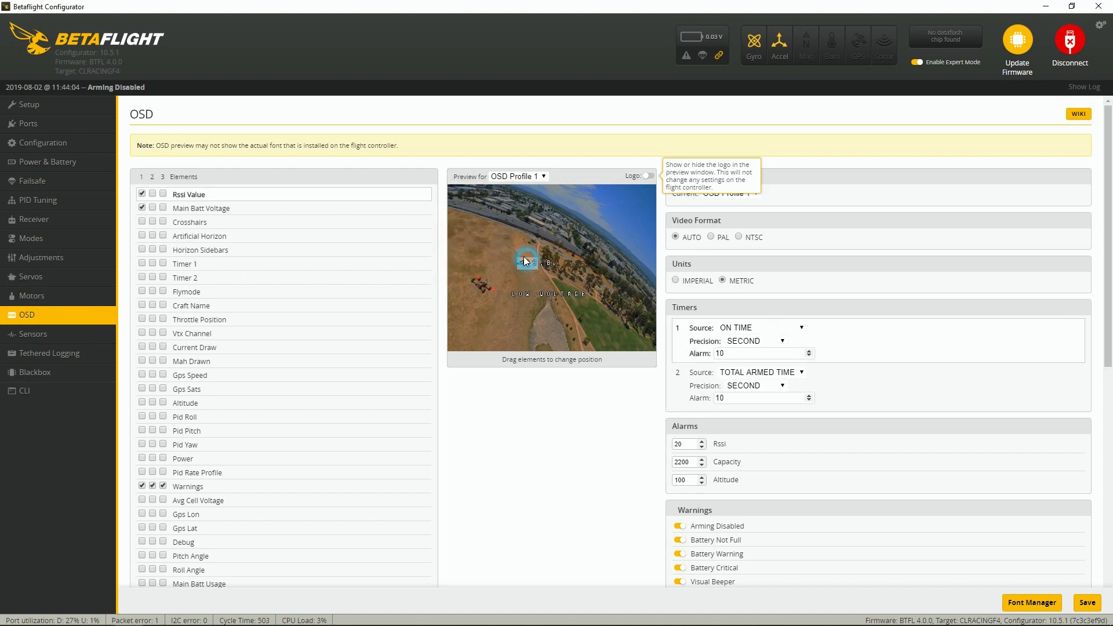
left_click_drag(542, 258, 599, 209)
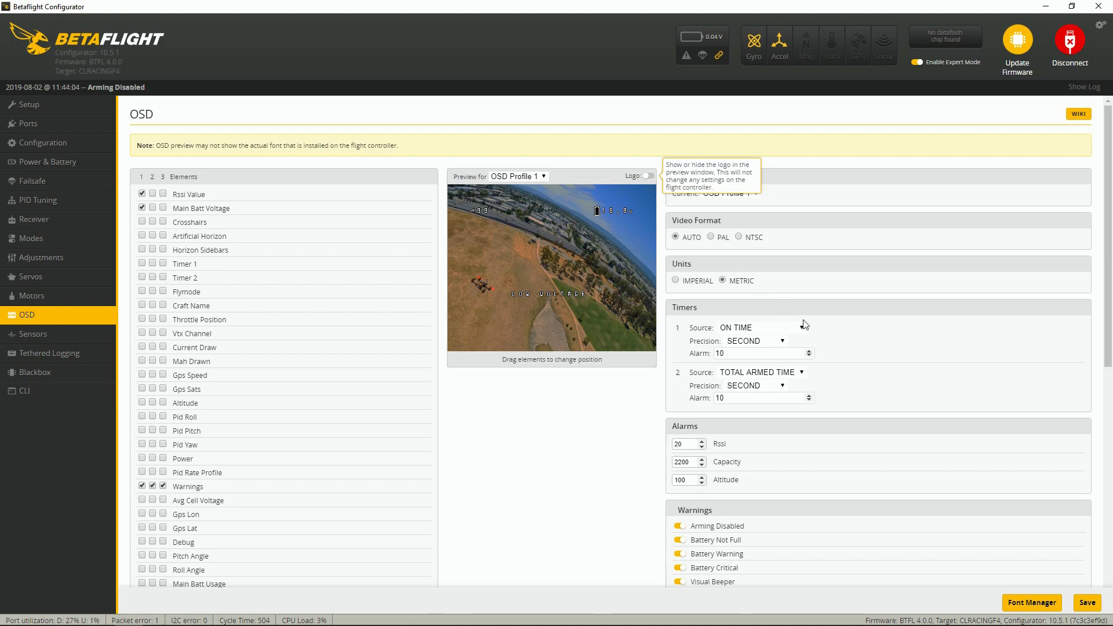
left_click(1030, 609)
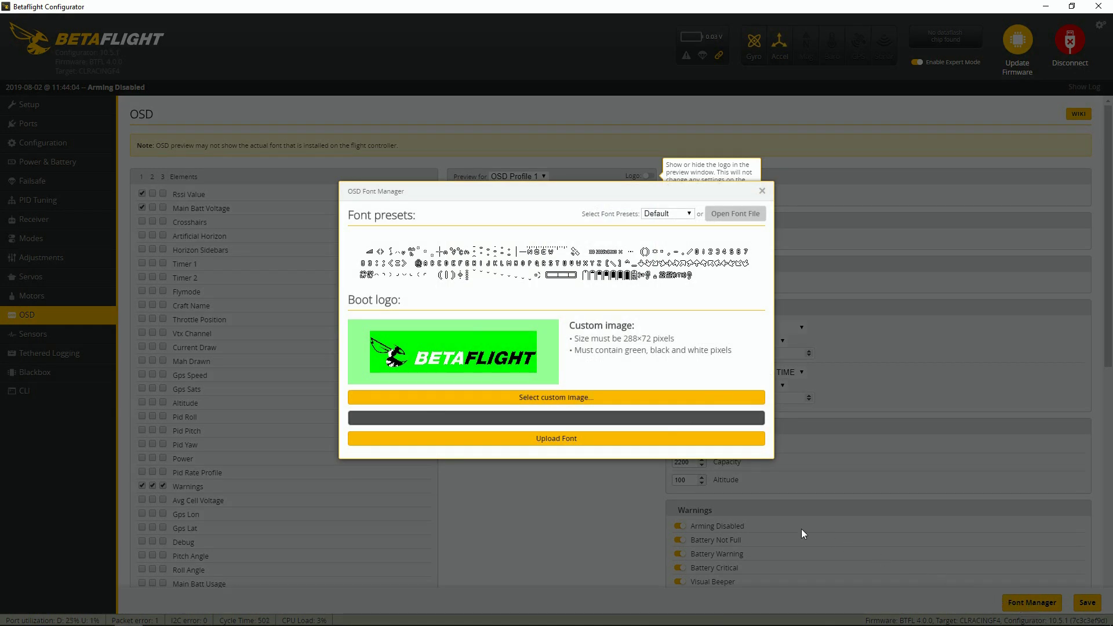
left_click(562, 441)
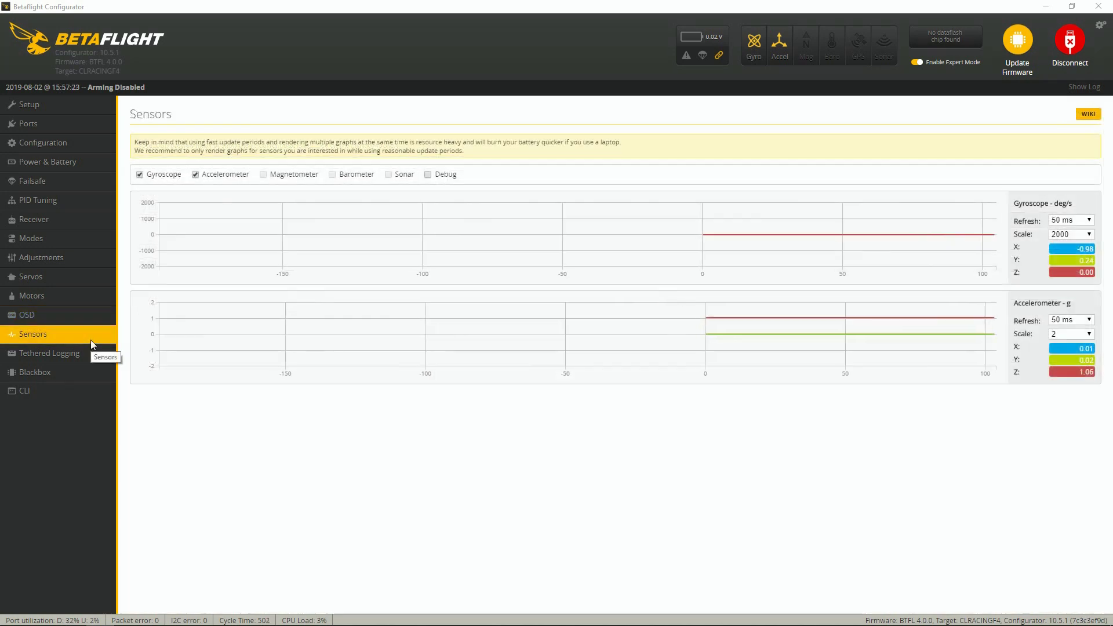
Review the tethered logging options and the Blackbox logging configuration
left_click(91, 351)
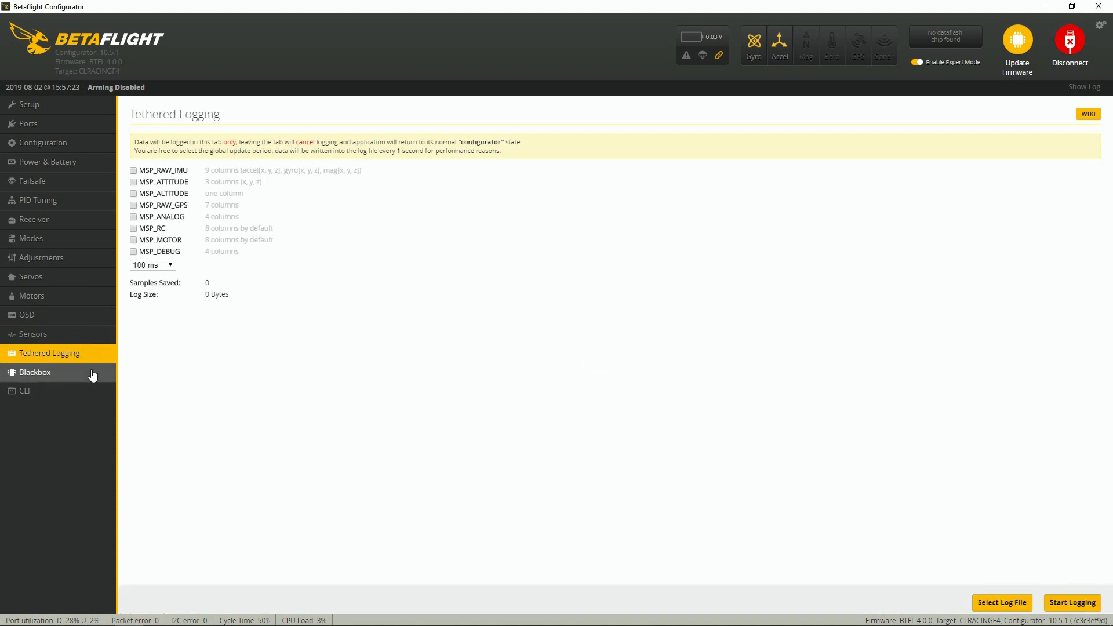
left_click(92, 372)
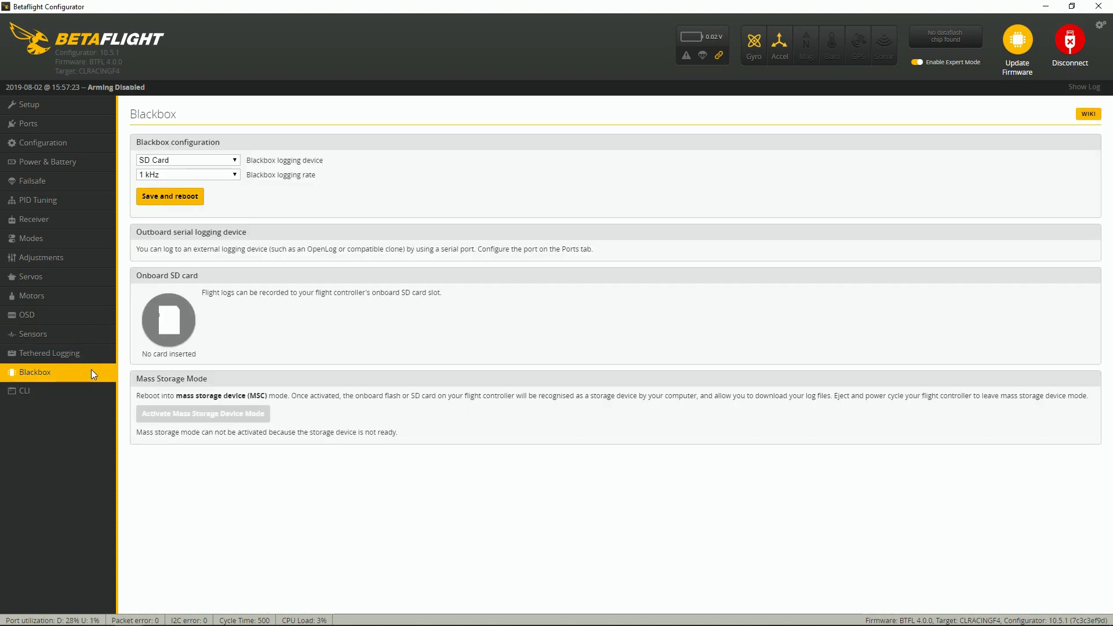
Run the save command in the CLI to store the settings and reboot the flight controller
left_click(85, 390)
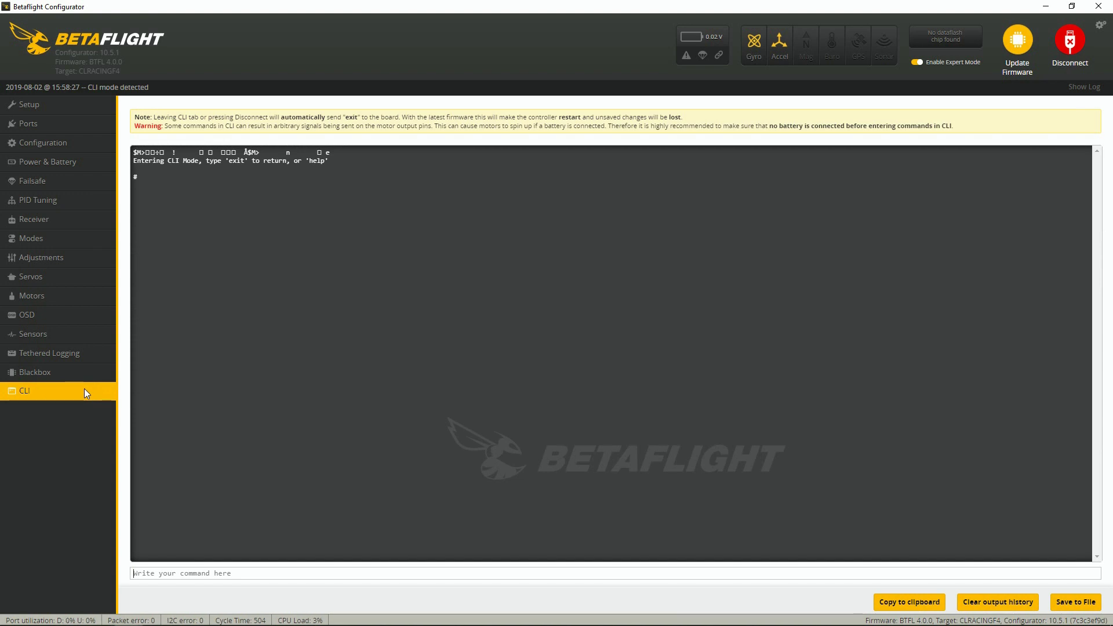
type("save")
key("Return")
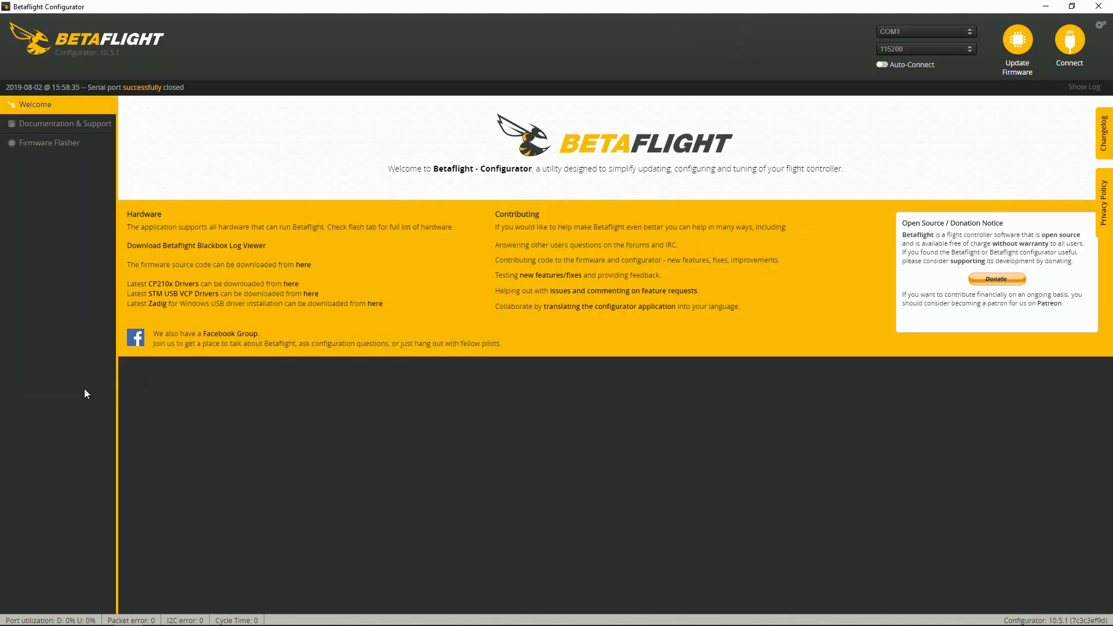